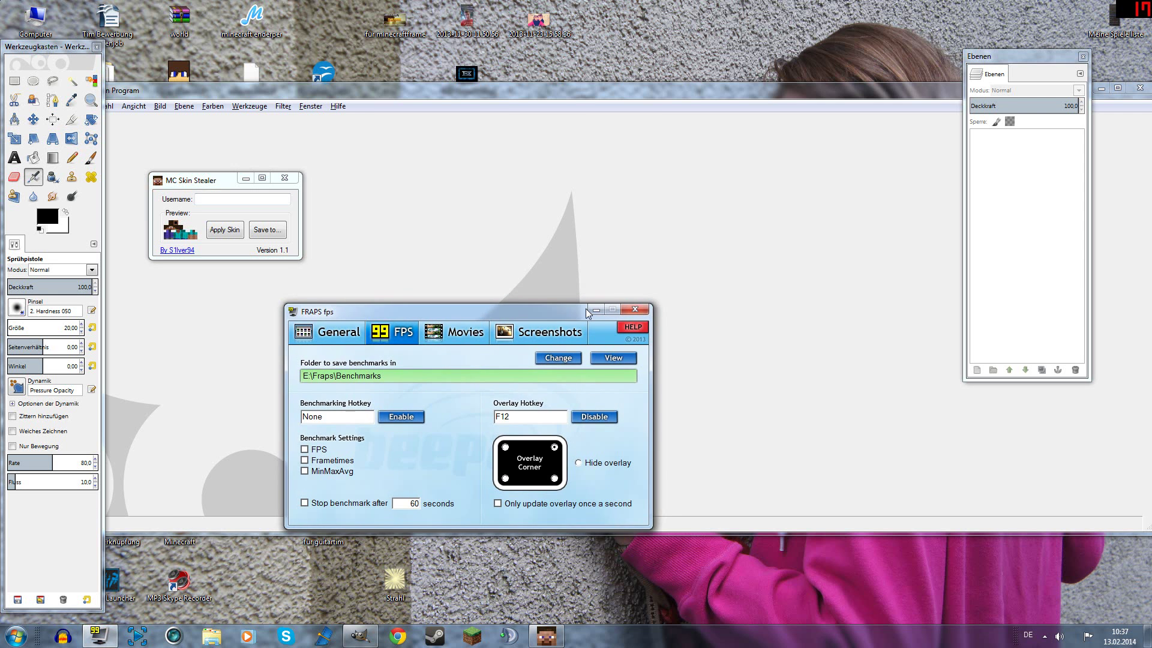
Save the fetched player skin as a PNG in the Downloads folder.
{"action": "left_click", "coordinate": [601, 290]}
{"action": "type", "text": "Rotpilz"}
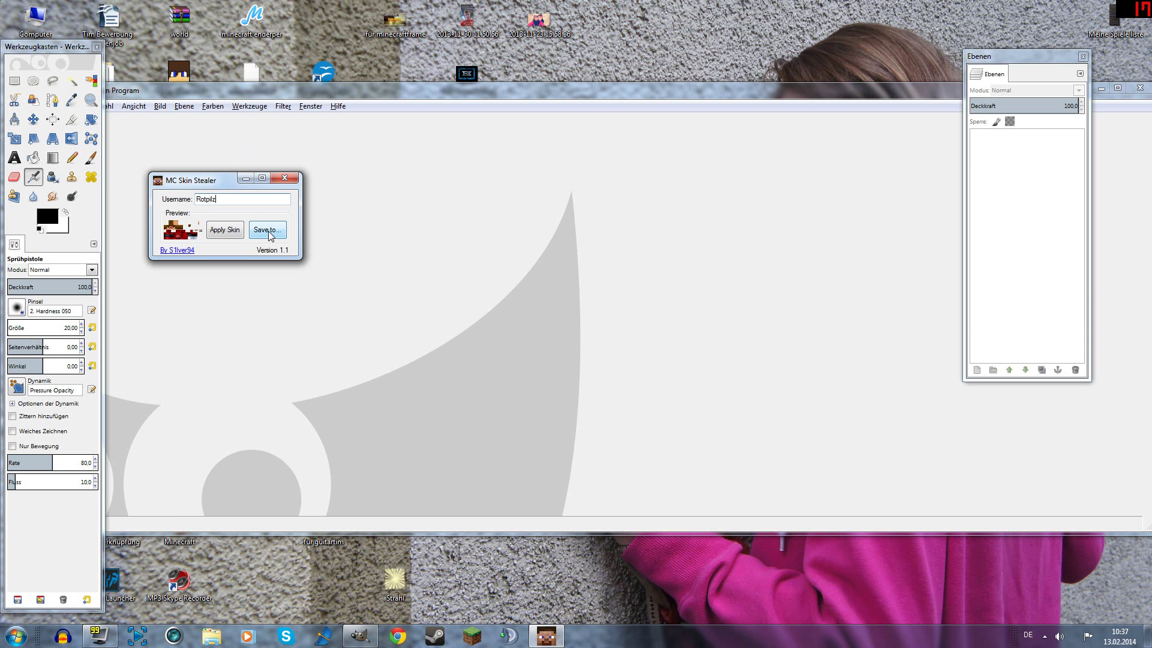
{"action": "left_click", "coordinate": [267, 230]}
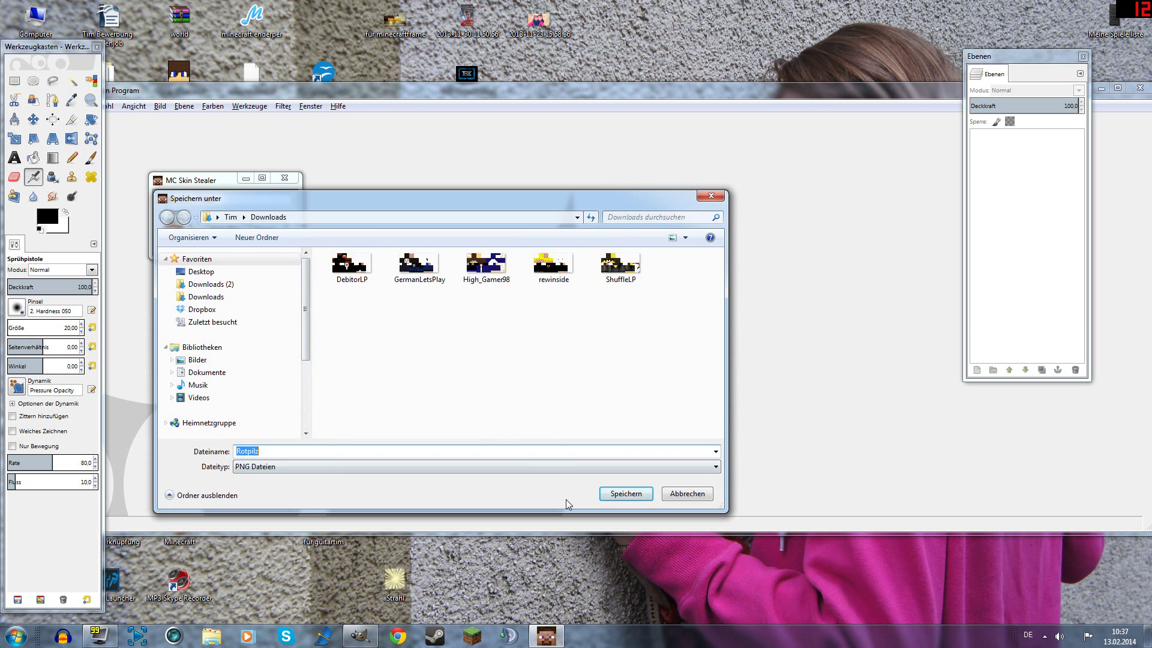
{"action": "left_click", "coordinate": [627, 494]}
{"action": "left_click", "coordinate": [658, 355]}
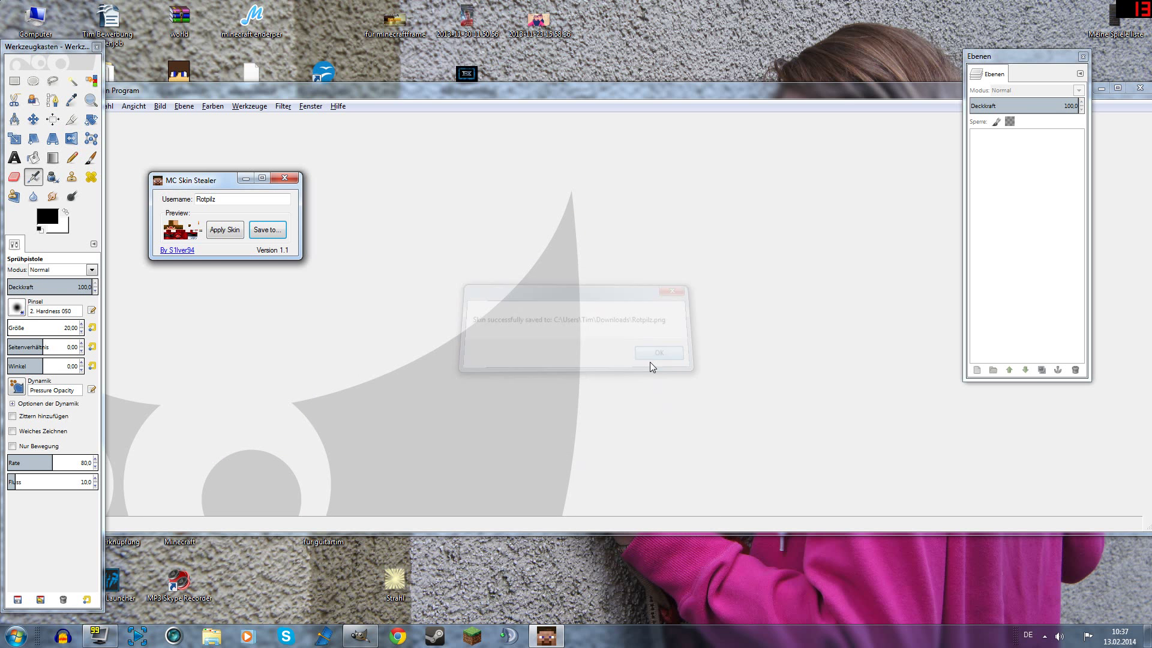
Open the saved skin PNG from Downloads in GIMP.
{"action": "left_click", "coordinate": [203, 642]}
{"action": "left_click", "coordinate": [489, 305]}
{"action": "left_click", "coordinate": [727, 390]}
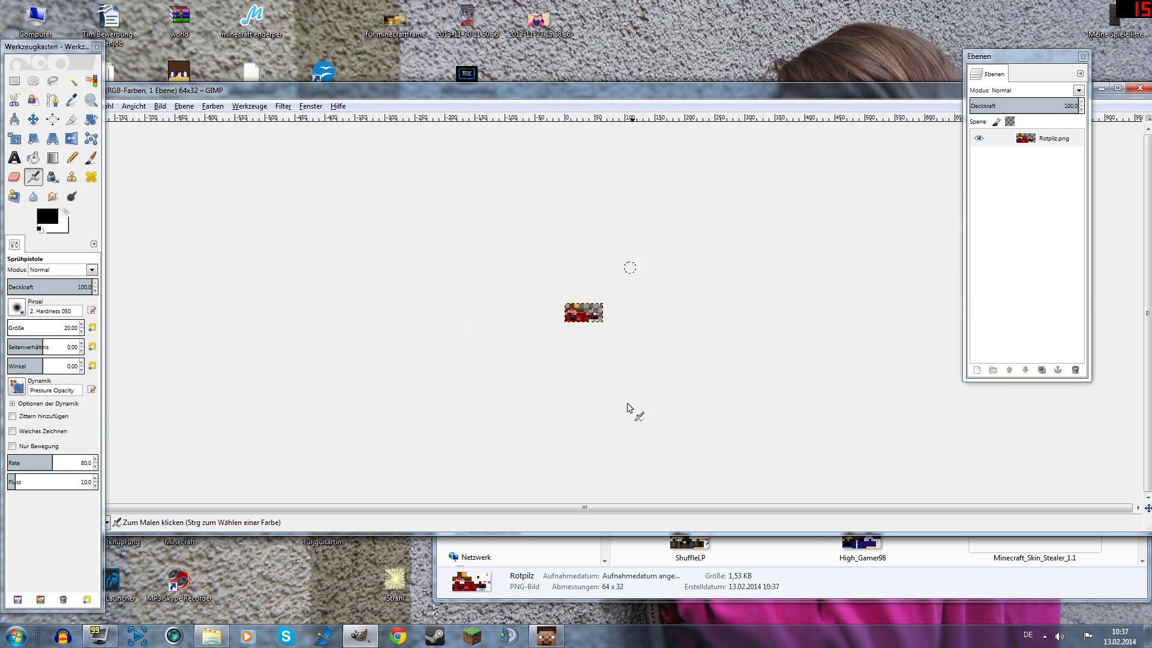
{"action": "left_click", "coordinate": [475, 557]}
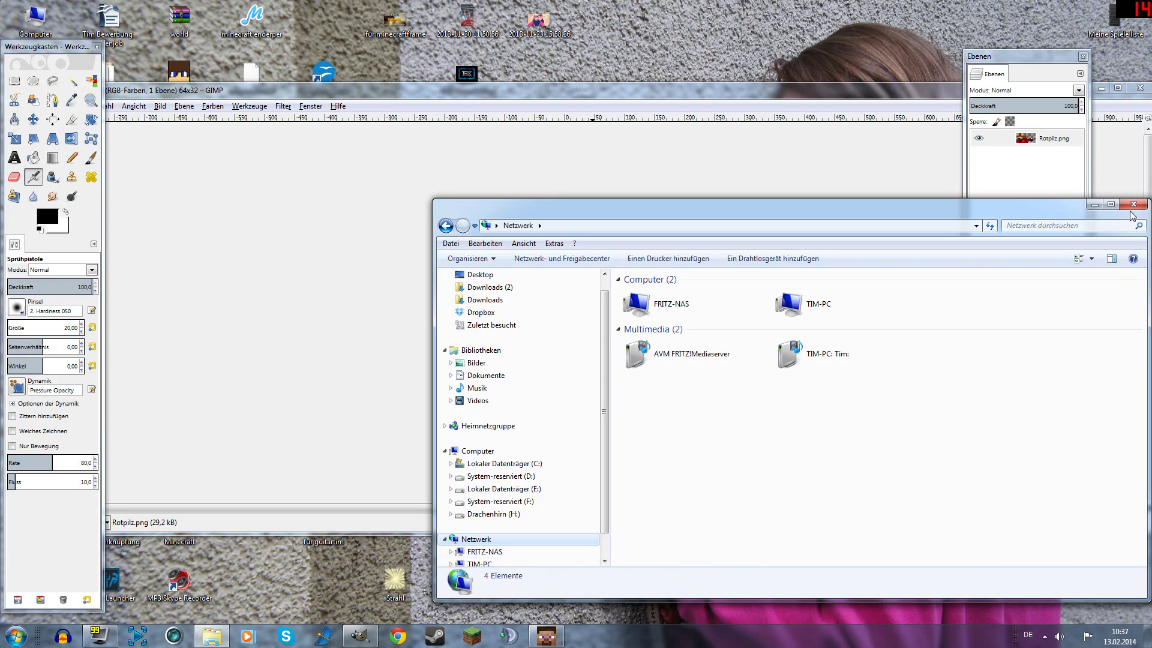
{"action": "left_click", "coordinate": [1111, 204]}
{"action": "double_click", "coordinate": [1044, 8]}
{"action": "left_click", "coordinate": [1095, 202]}
Copy the skin's 8×8 face region and close the skin image without saving.
{"action": "left_click_drag", "start_coordinate": [420, 95], "coordinate": [420, 6]}
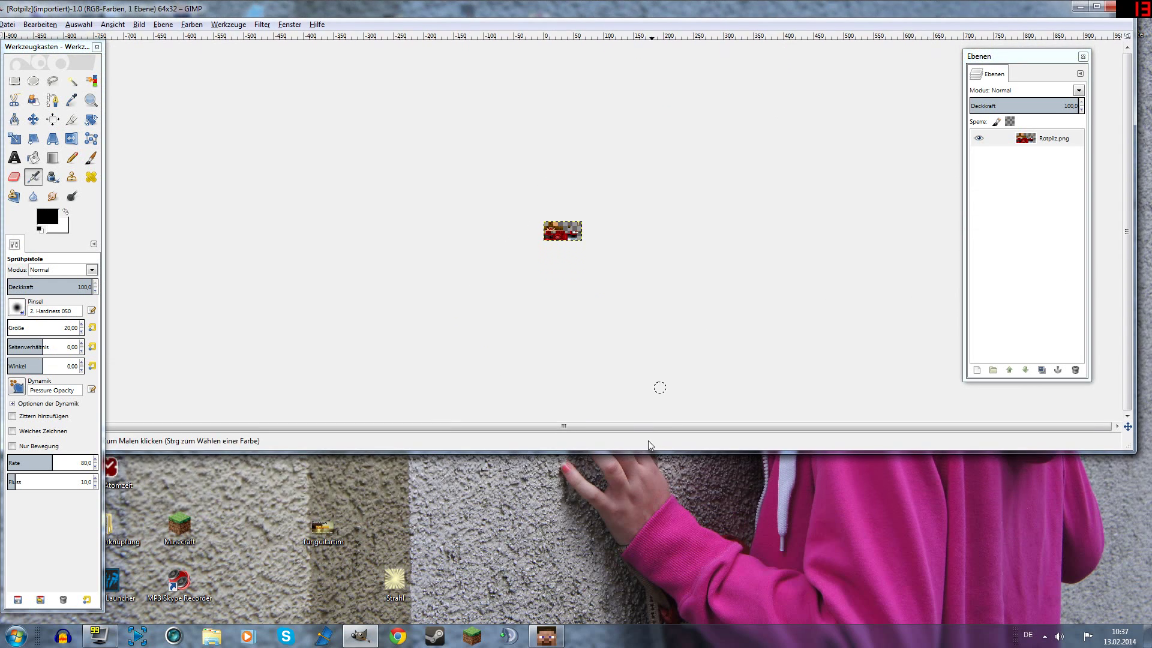
{"action": "mouse_move", "coordinate": [647, 442]}
{"action": "left_mouse_down"}
{"action": "mouse_move", "coordinate": [659, 472]}
{"action": "mouse_move", "coordinate": [660, 618]}
{"action": "left_mouse_up"}
{"action": "key", "text": "plus"}
{"action": "key", "text": "plus"}
{"action": "key", "text": "plus"}
{"action": "key", "text": "r"}
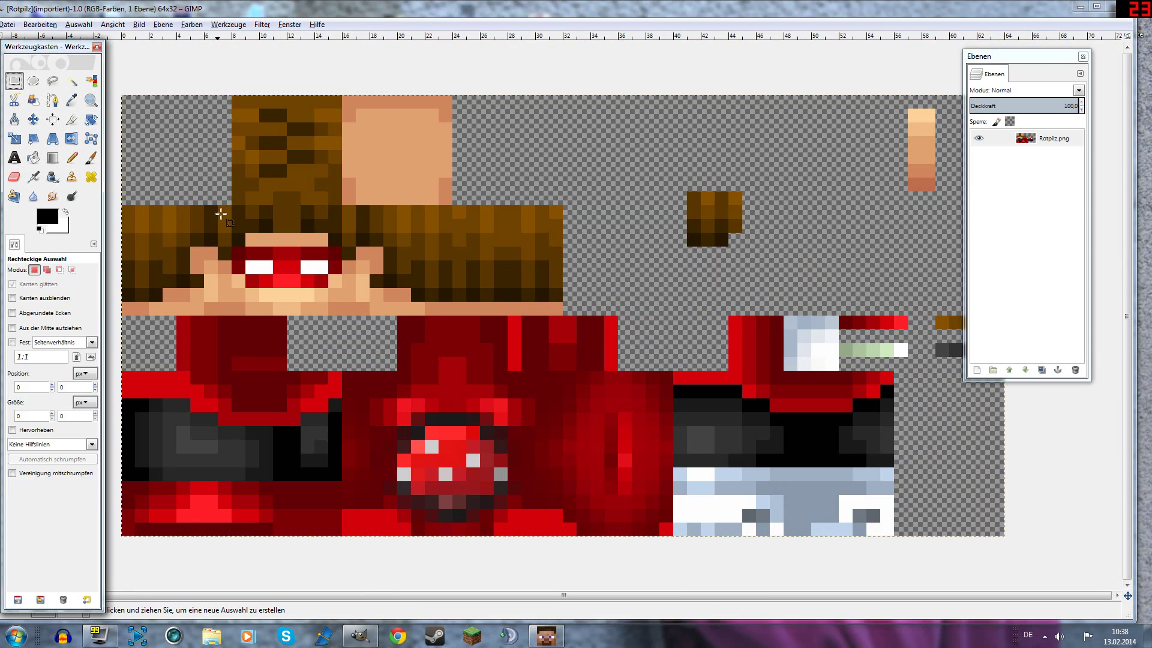
{"action": "left_click_drag", "start_coordinate": [232, 205], "coordinate": [342, 313]}
{"action": "key", "text": "ctrl+c"}
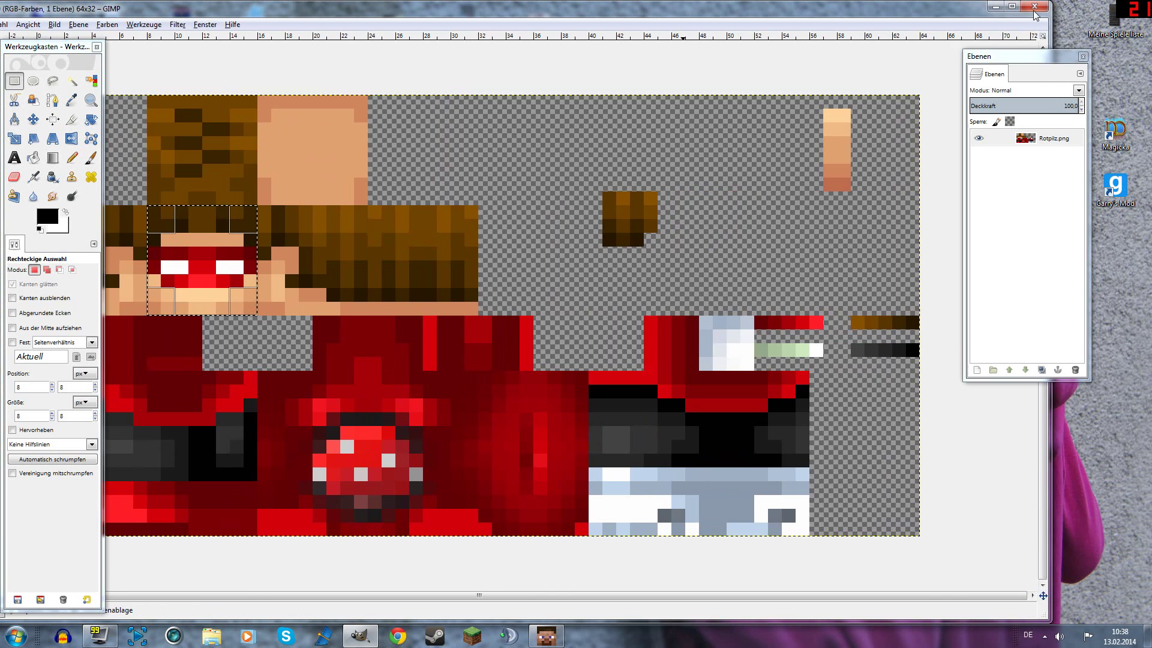
{"action": "key", "text": "ctrl+w"}
{"action": "left_click", "coordinate": [483, 367]}
Paste the face into a new 500×500 image and move it to the top-left corner.
{"action": "left_click", "coordinate": [7, 24]}
{"action": "type", "text": "500"}
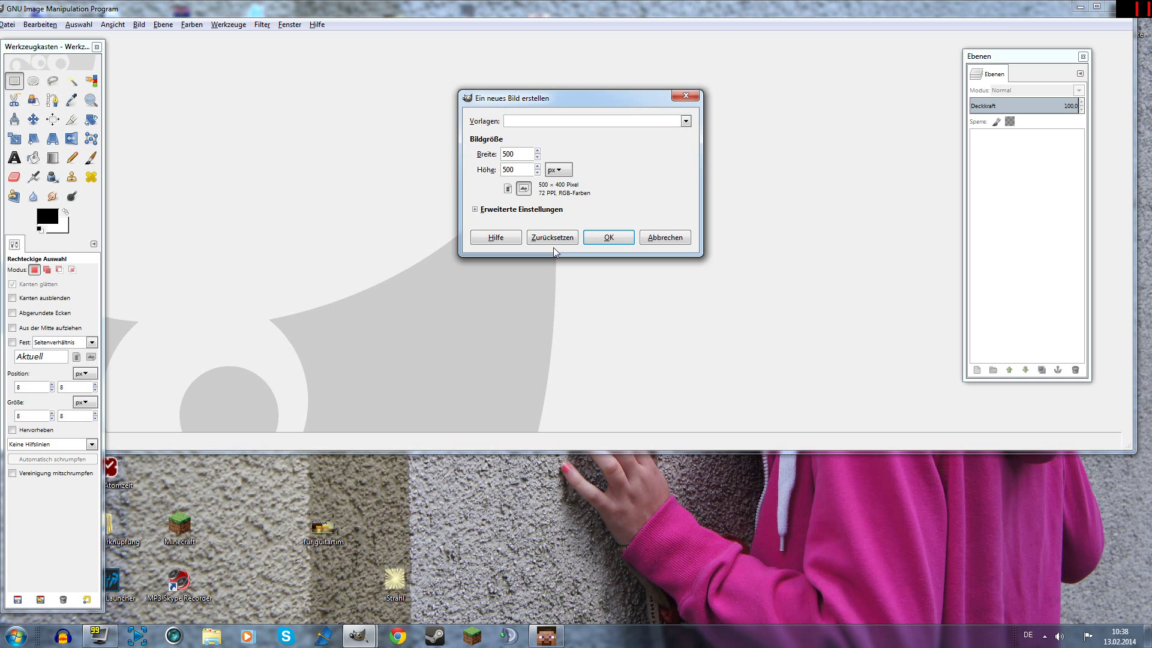
{"action": "left_click", "coordinate": [606, 237]}
{"action": "key", "text": "ctrl+v"}
{"action": "scroll", "coordinate": [442, 246], "scroll_direction": "up", "scroll_amount": 2}
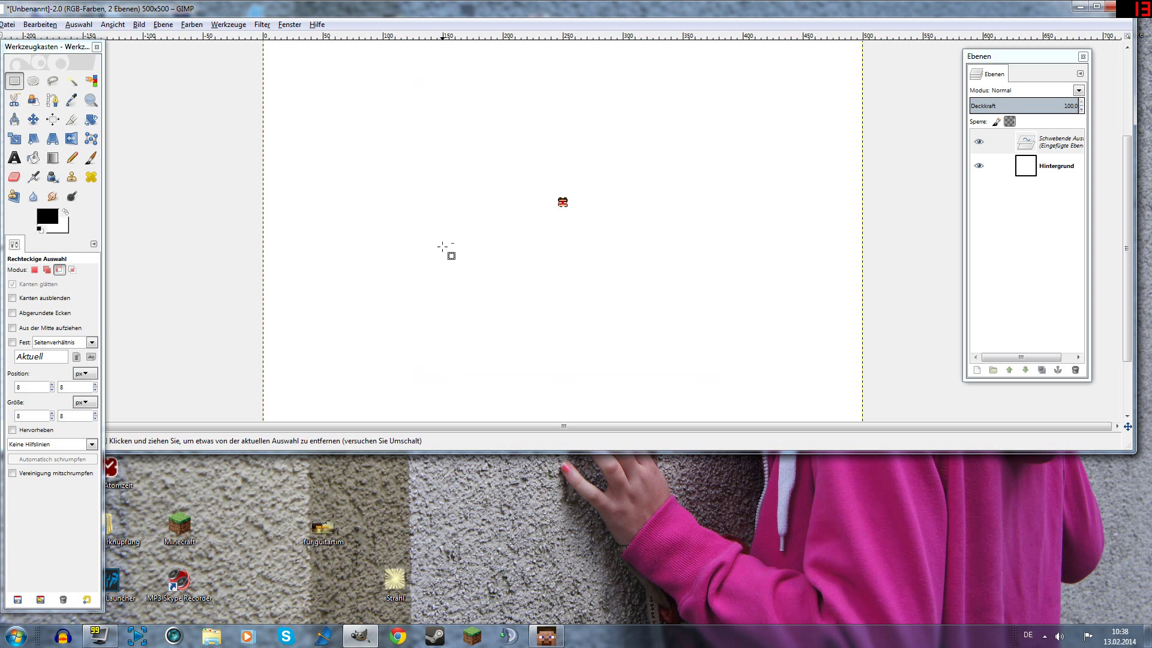
{"action": "scroll", "coordinate": [442, 246], "scroll_direction": "up", "scroll_amount": 1}
{"action": "scroll", "coordinate": [142, 175], "scroll_direction": "down", "scroll_amount": 1}
{"action": "key", "text": "m"}
{"action": "scroll", "coordinate": [408, 277], "scroll_direction": "down", "scroll_amount": 1}
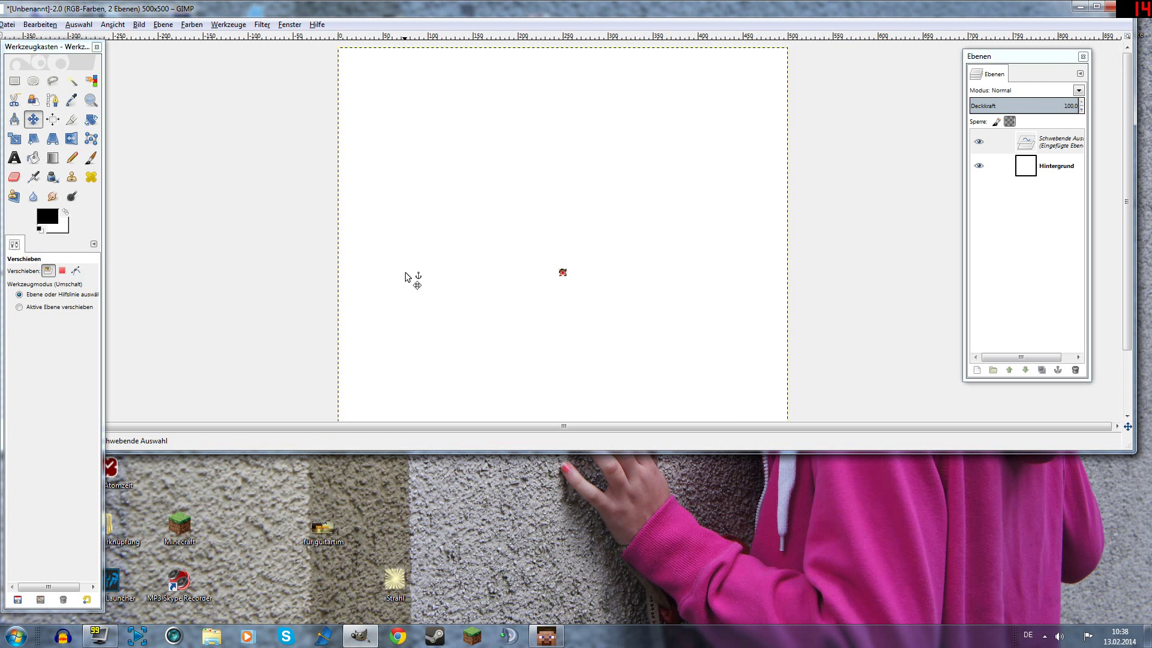
{"action": "left_click_drag", "start_coordinate": [562, 273], "coordinate": [348, 57]}
{"action": "scroll", "coordinate": [714, 221], "scroll_direction": "up", "scroll_amount": 4}
{"action": "scroll", "coordinate": [354, 216], "scroll_direction": "up", "scroll_amount": 3}
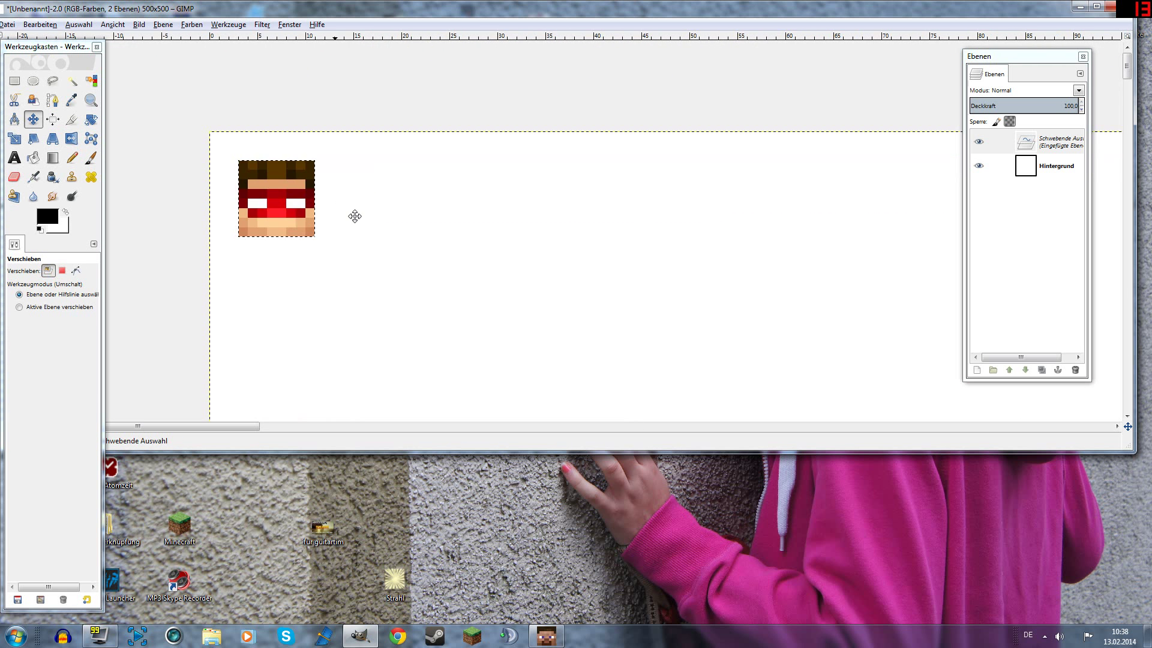
{"action": "scroll", "coordinate": [420, 234], "scroll_direction": "up", "scroll_amount": 2}
{"action": "scroll", "coordinate": [378, 198], "scroll_direction": "down", "scroll_amount": 4}
{"action": "scroll", "coordinate": [390, 260], "scroll_direction": "down", "scroll_amount": 1}
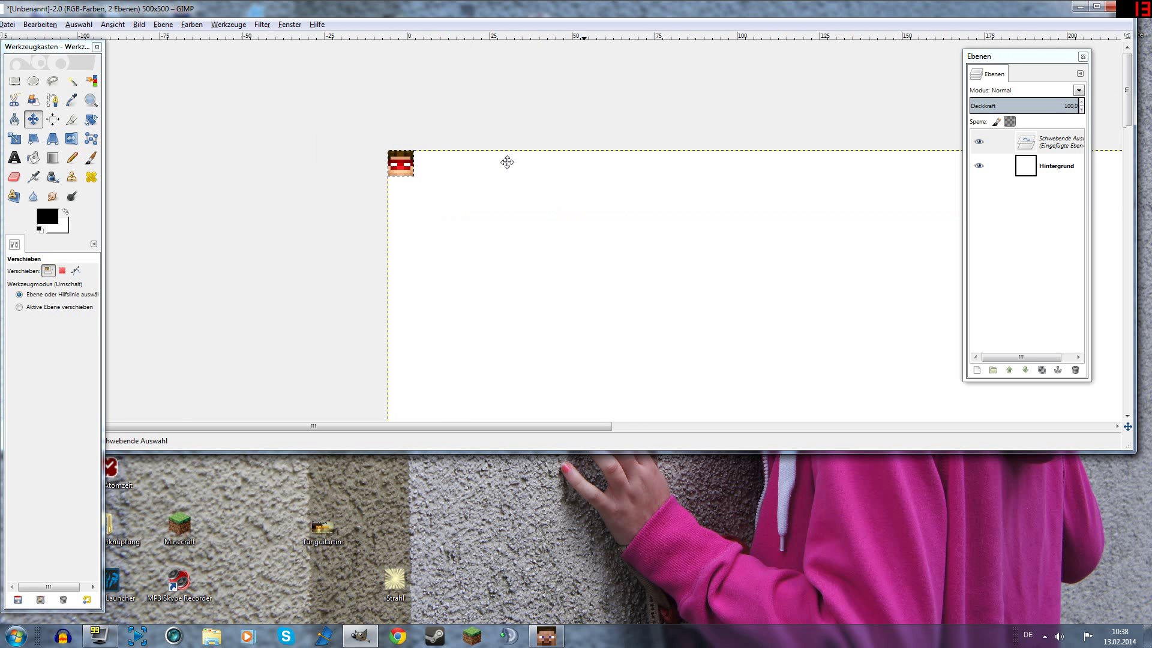
{"action": "scroll", "coordinate": [507, 162], "scroll_direction": "down", "scroll_amount": 2}
{"action": "key", "text": "shift+t"}
Scale the pasted face up to 500×500 px with interpolation set to None.
{"action": "key", "text": "Tab"}
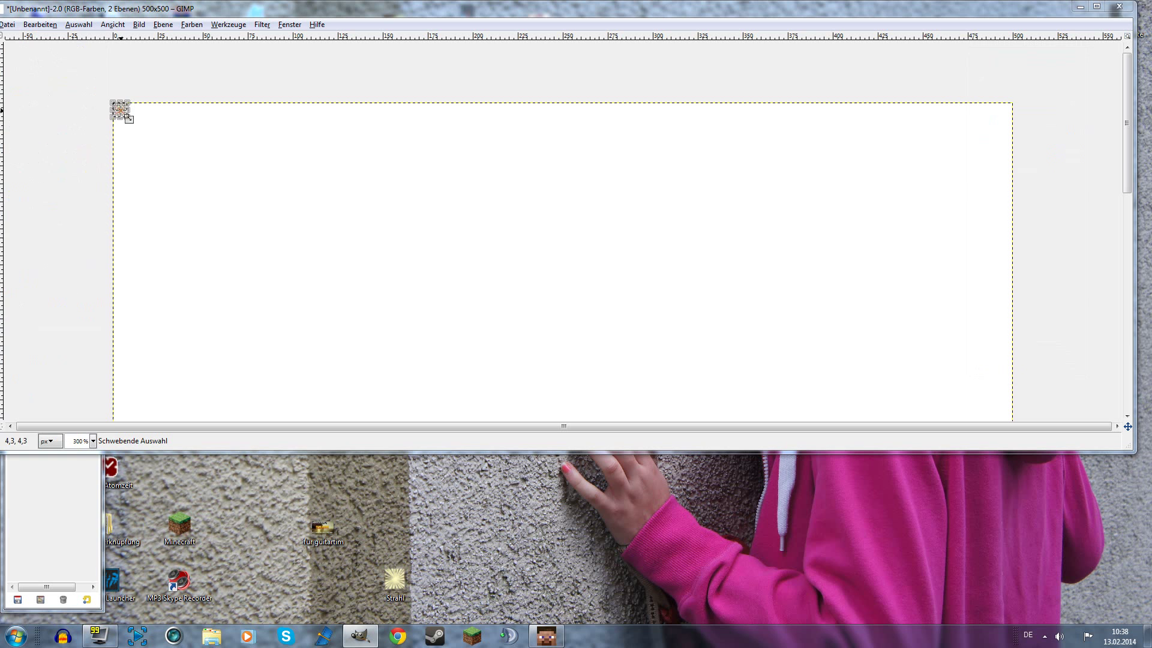
{"action": "left_click", "coordinate": [124, 114]}
{"action": "left_click_drag", "start_coordinate": [1098, 305], "coordinate": [477, 453]}
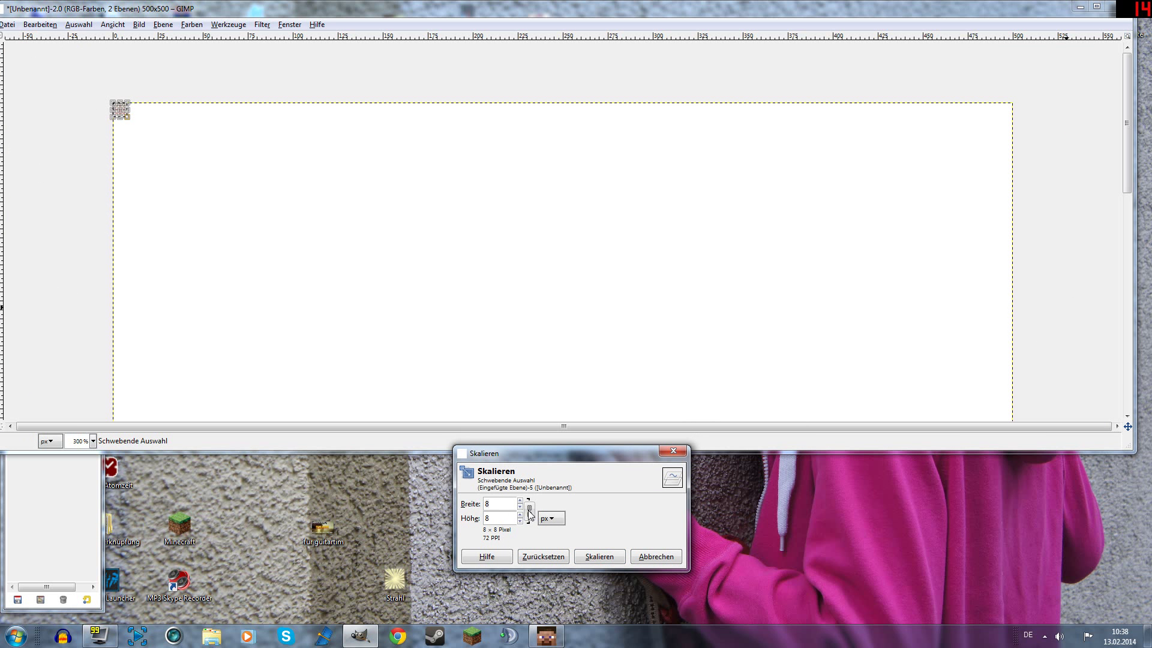
{"action": "mouse_move", "coordinate": [128, 121]}
{"action": "left_mouse_down"}
{"action": "mouse_move", "coordinate": [478, 324]}
{"action": "mouse_move", "coordinate": [606, 296]}
{"action": "mouse_move", "coordinate": [637, 325]}
{"action": "mouse_move", "coordinate": [571, 324]}
{"action": "left_mouse_up"}
{"action": "left_click", "coordinate": [54, 329]}
{"action": "left_click", "coordinate": [30, 343]}
{"action": "scroll", "coordinate": [650, 324], "scroll_direction": "up", "scroll_amount": 3}
{"action": "scroll", "coordinate": [645, 350], "scroll_direction": "up", "scroll_amount": 3}
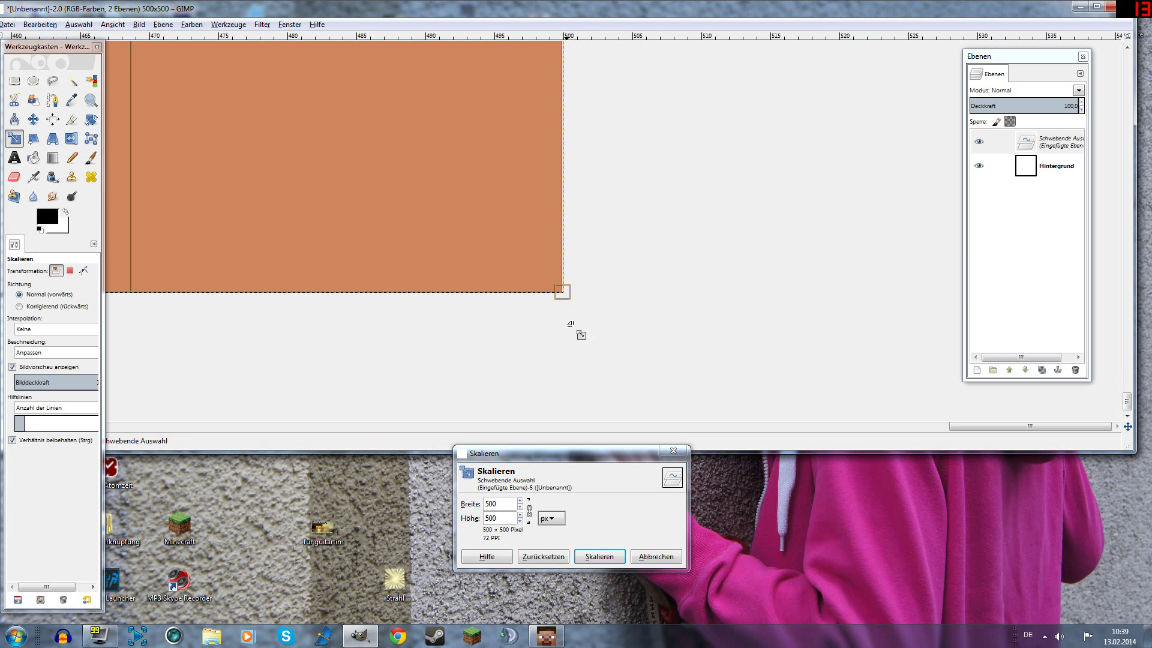
{"action": "key", "text": "Return"}
{"action": "scroll", "coordinate": [556, 300], "scroll_direction": "down", "scroll_amount": 8}
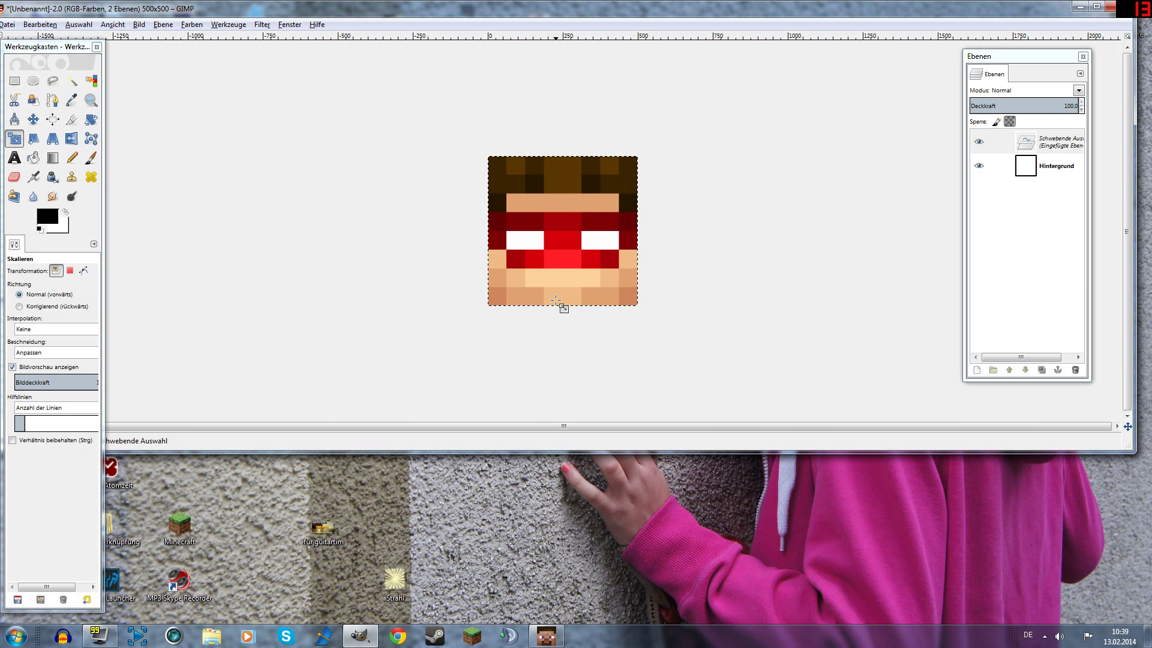
{"action": "scroll", "coordinate": [566, 294], "scroll_direction": "up", "scroll_amount": 2, "text": "ctrl"}
Anchor the floating face and add a new transparent layer above it.
{"action": "left_click", "coordinate": [1051, 152]}
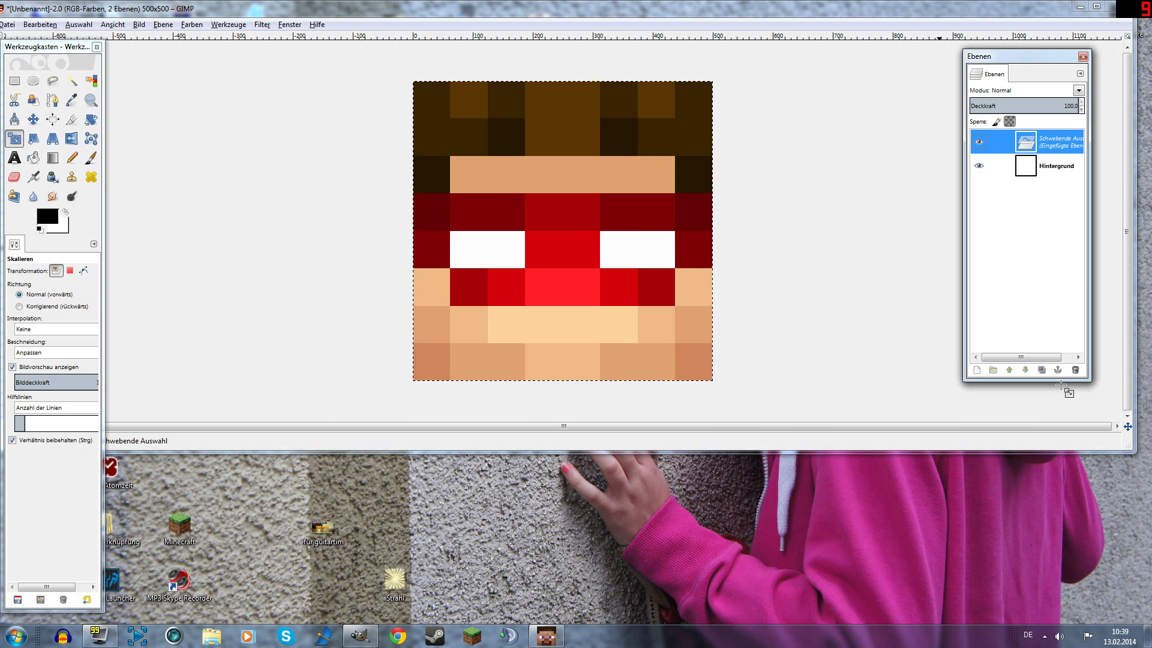
{"action": "right_click", "coordinate": [1031, 143]}
{"action": "left_click", "coordinate": [963, 218]}
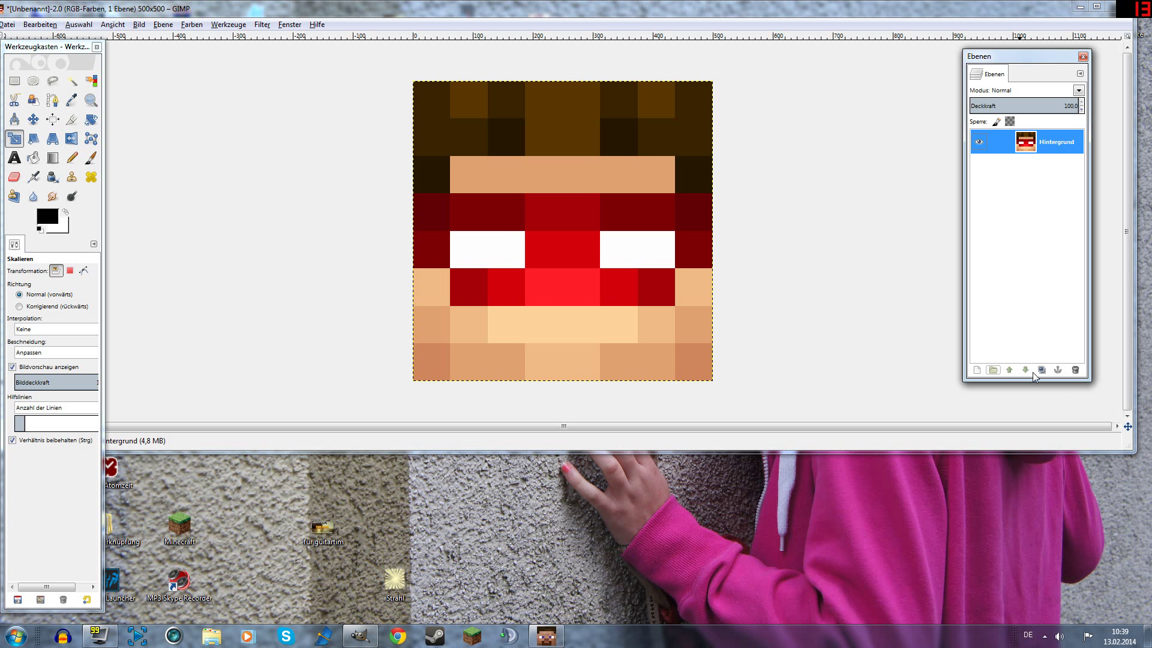
{"action": "left_click", "coordinate": [975, 370]}
{"action": "key", "text": "Return"}
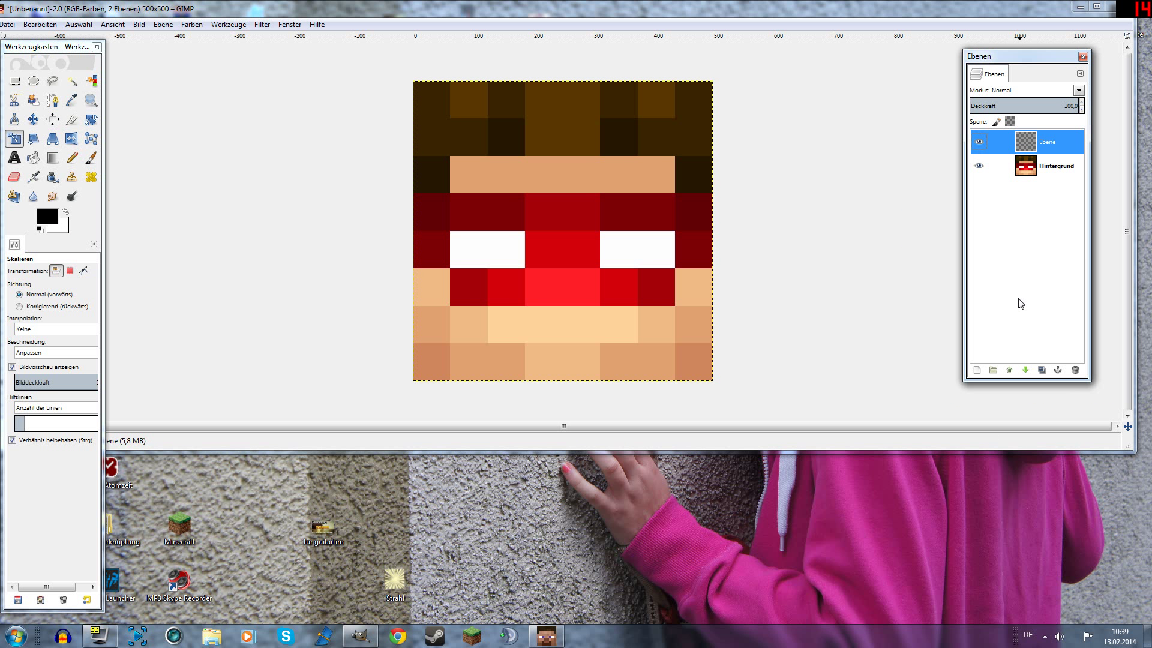
Lower the Hintergrund layer's opacity to 69.2.
{"action": "left_click", "coordinate": [1019, 166]}
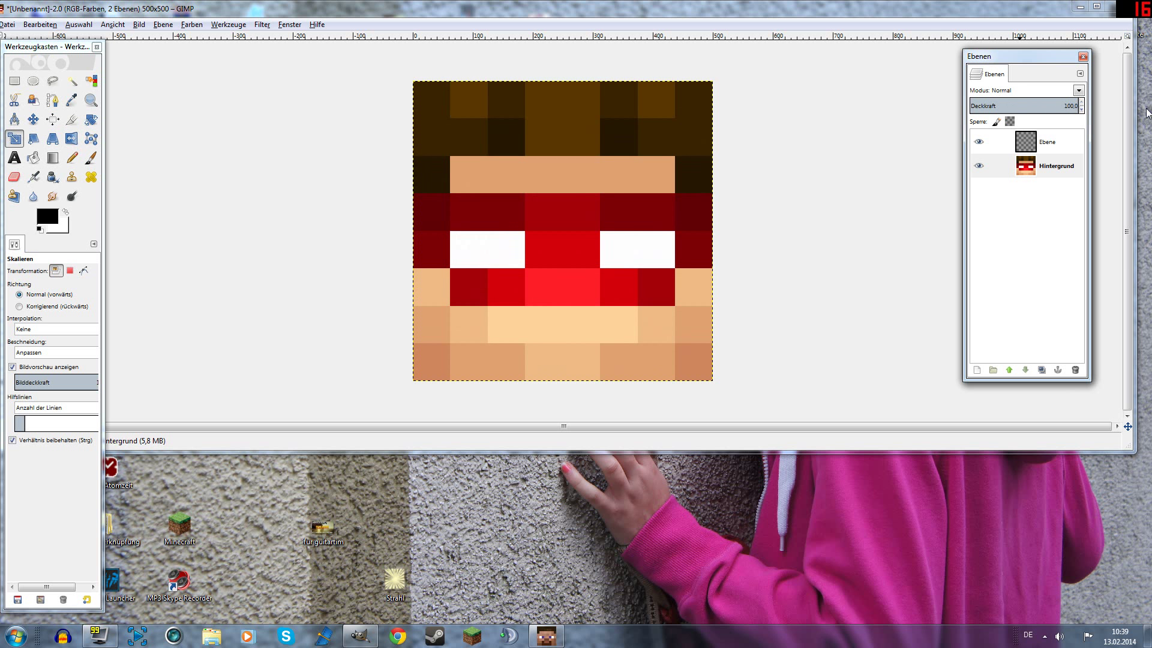
{"action": "left_click", "coordinate": [1019, 166]}
{"action": "left_click", "coordinate": [1024, 106]}
{"action": "left_click", "coordinate": [1044, 106]}
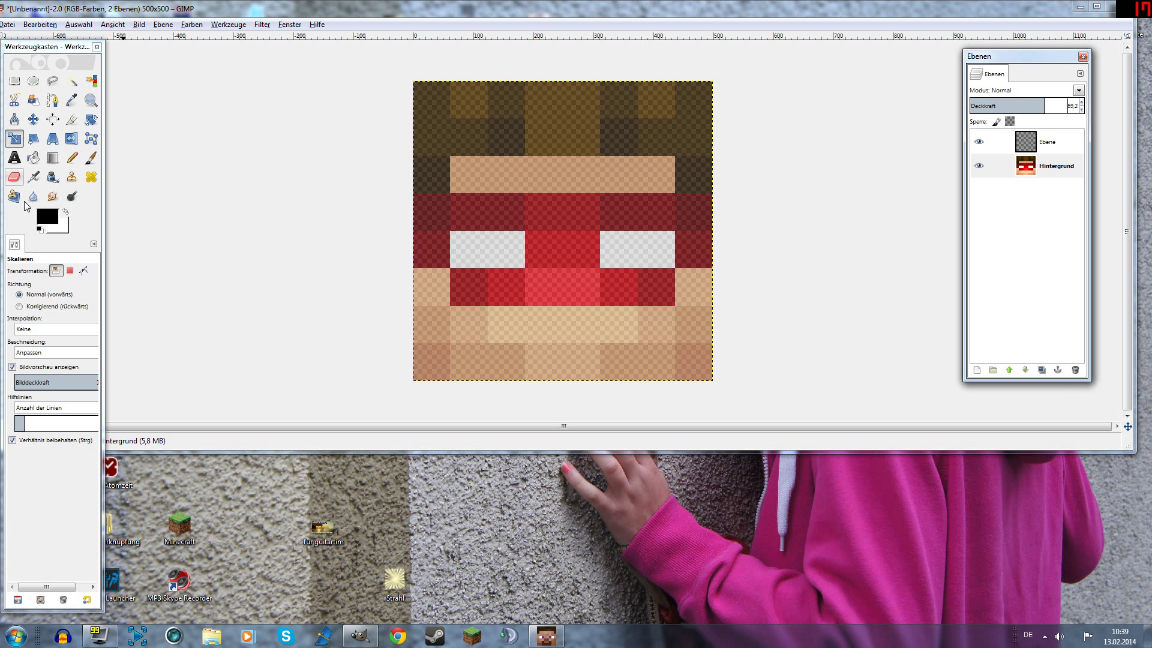
Draw a black pencil border around the whole face on the empty layer.
{"action": "key", "text": "n"}
{"action": "scroll", "coordinate": [70, 328], "scroll_direction": "down", "scroll_amount": 11}
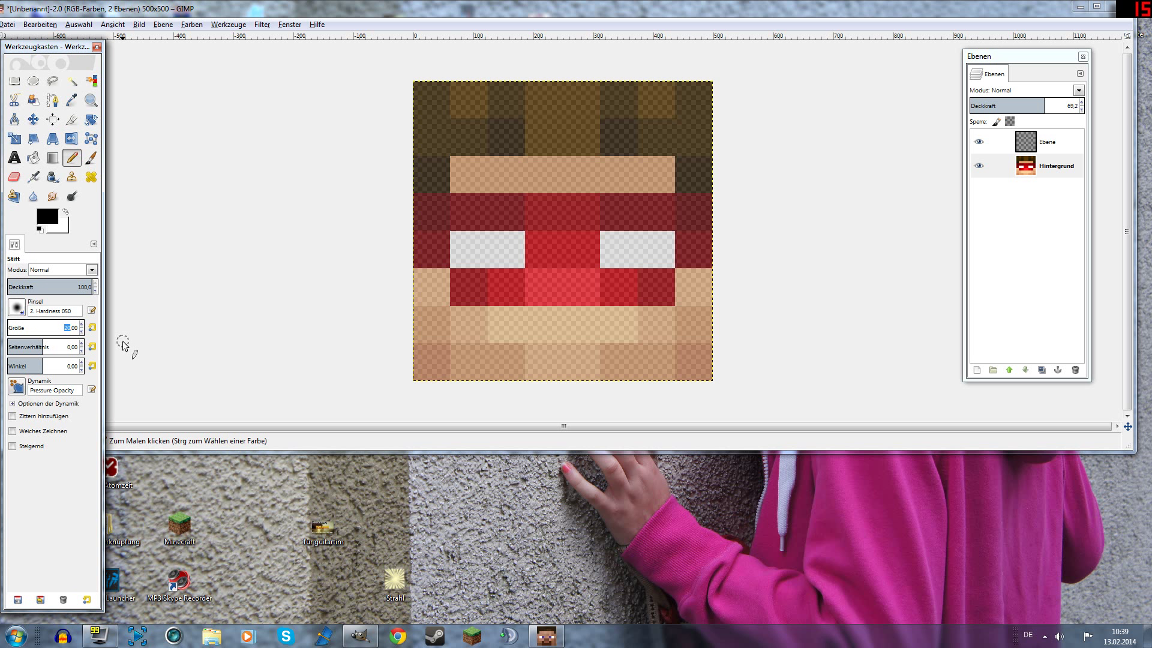
{"action": "key", "text": "plus"}
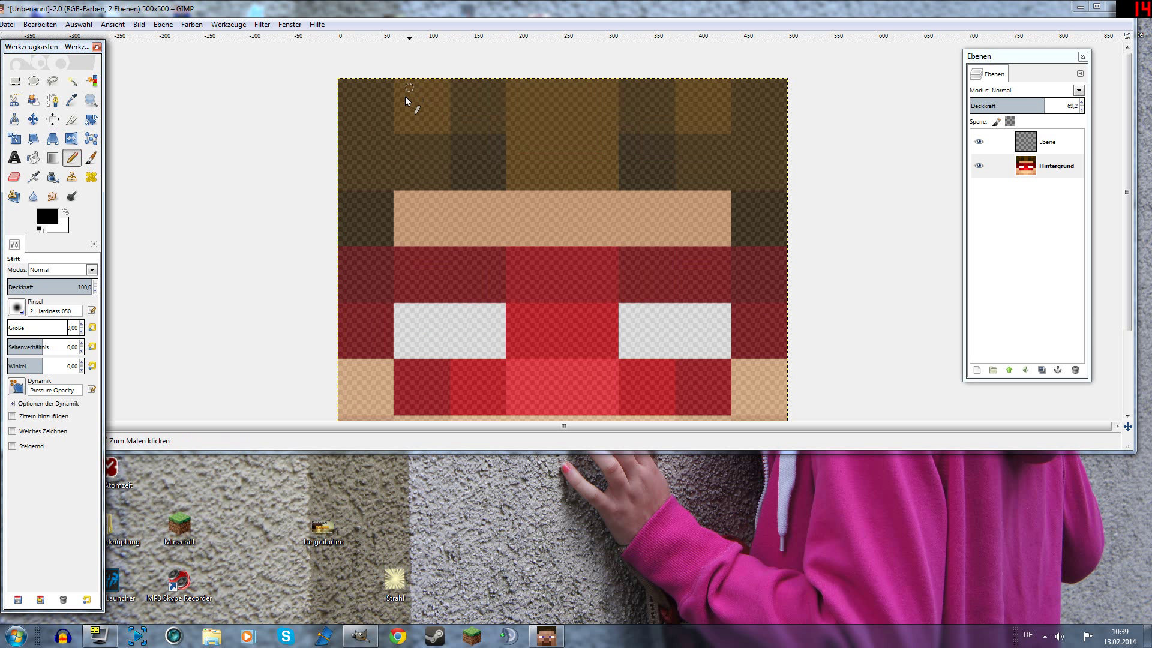
{"action": "left_click_drag", "start_coordinate": [551, 452], "coordinate": [535, 621]}
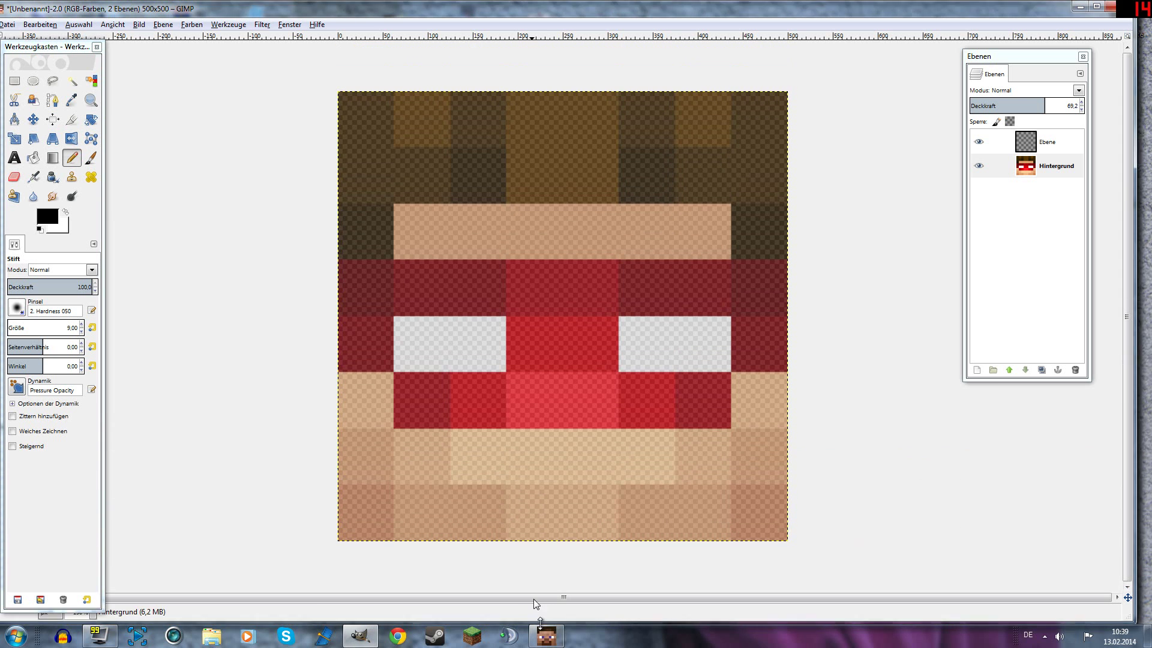
{"action": "left_click", "coordinate": [339, 544], "text": "shift"}
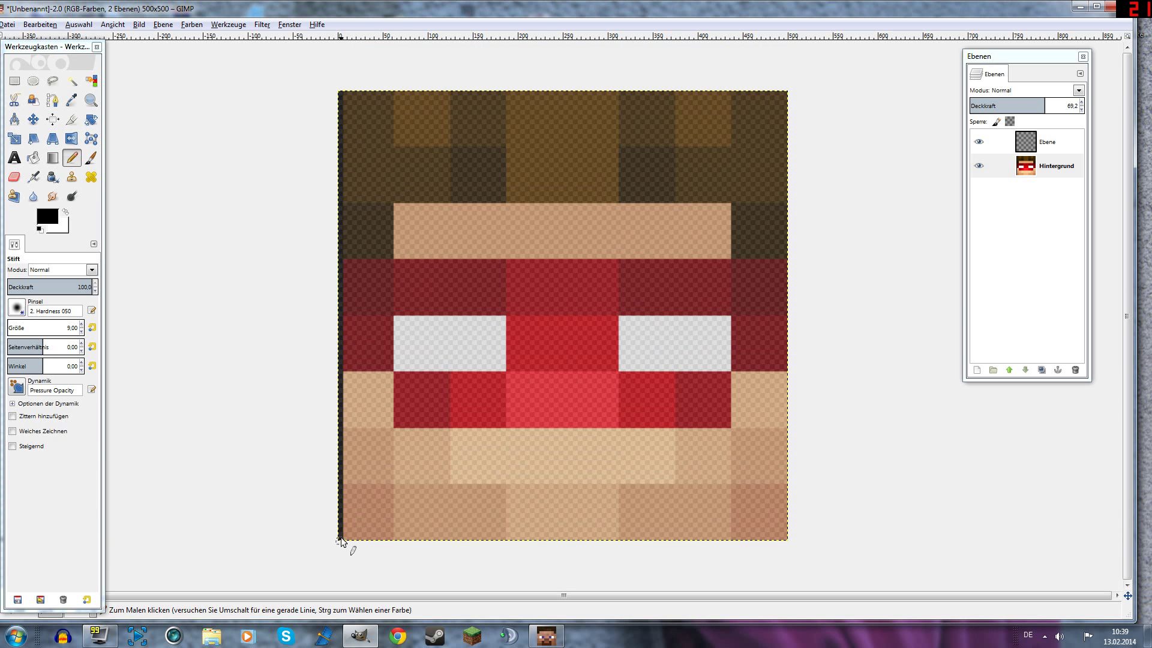
{"action": "key", "text": "ctrl+z"}
{"action": "left_click", "coordinate": [1047, 142]}
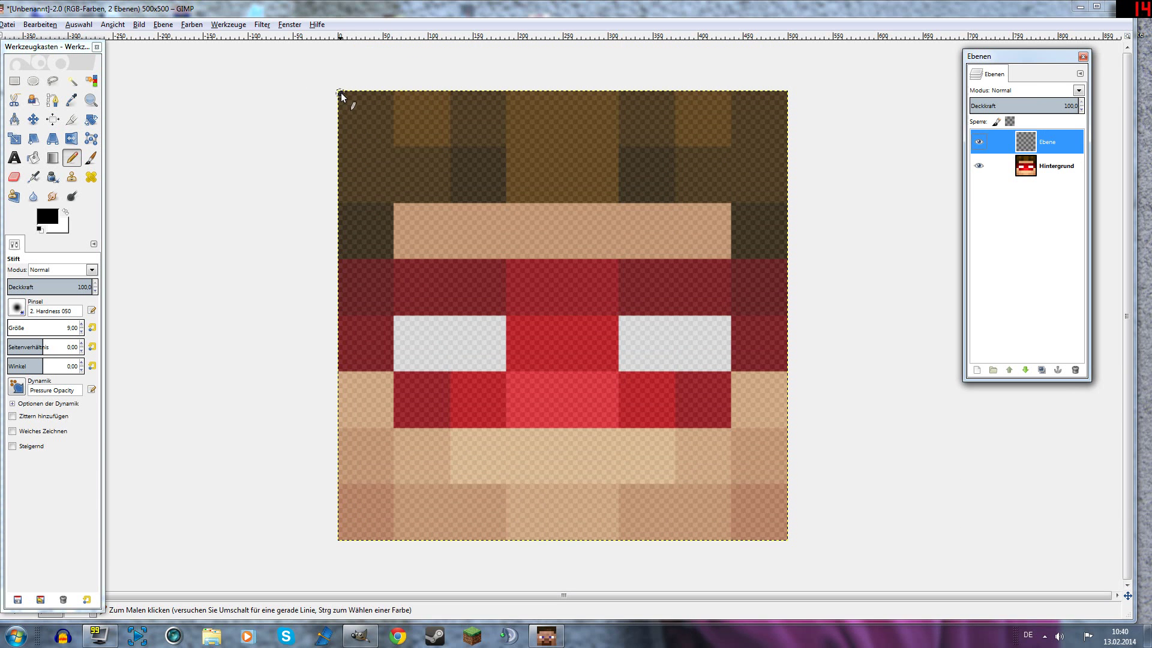
{"action": "left_click", "coordinate": [340, 92]}
{"action": "left_click", "coordinate": [342, 537], "text": "shift"}
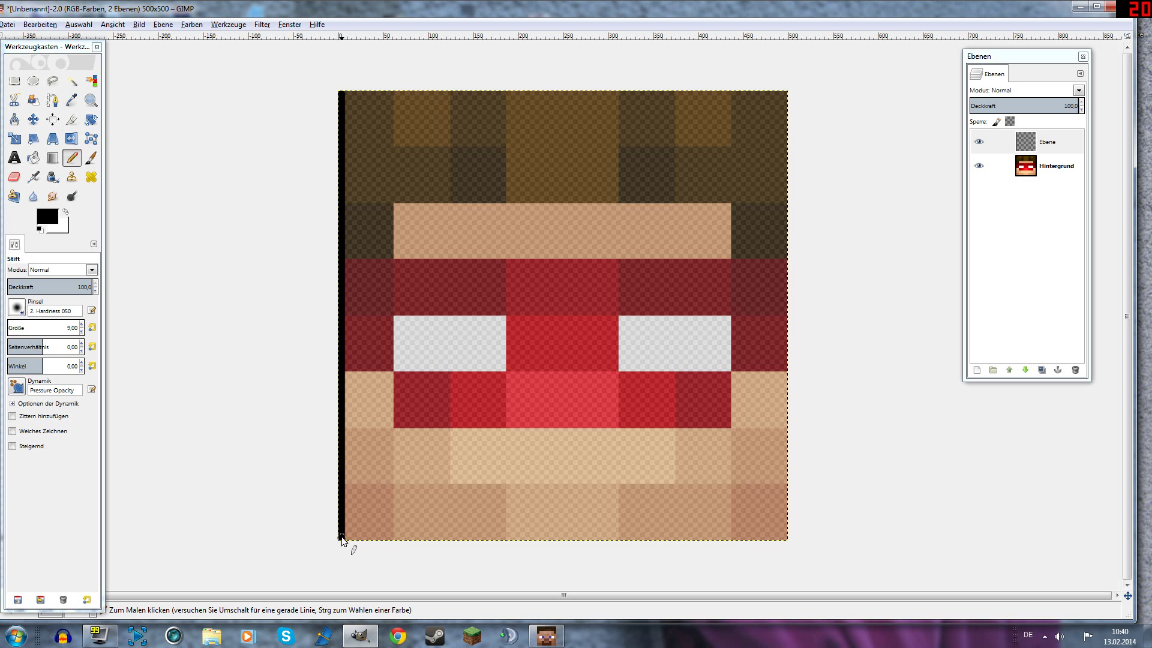
{"action": "left_click", "coordinate": [783, 537], "text": "shift"}
{"action": "left_click", "coordinate": [783, 93], "text": "shift"}
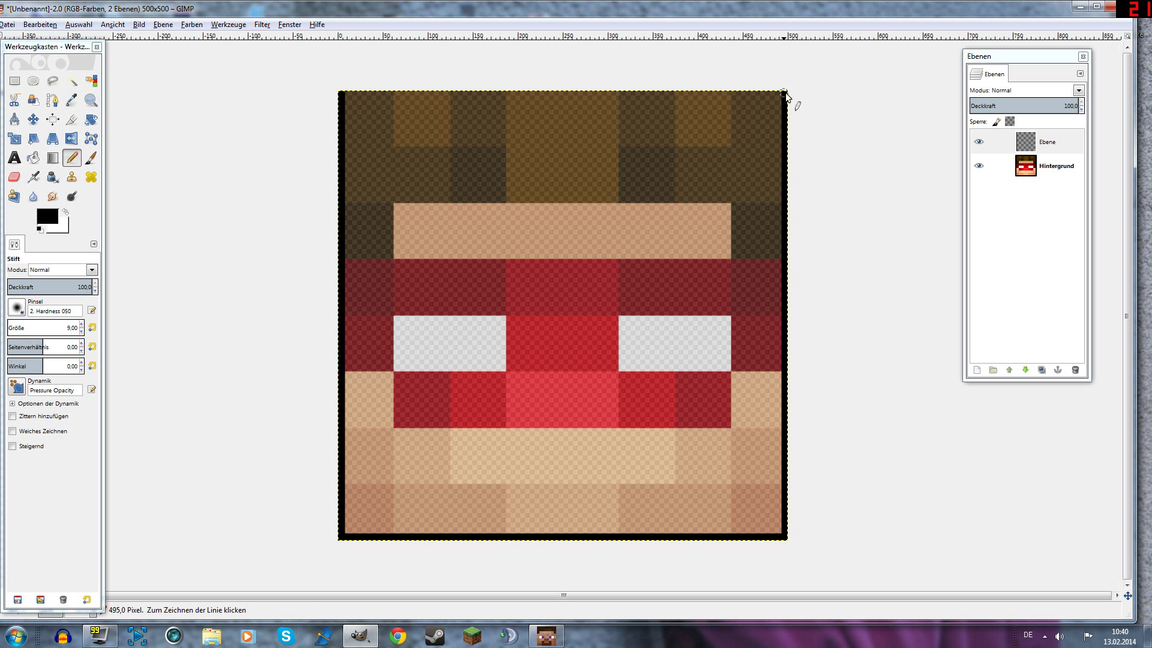
{"action": "left_click", "coordinate": [340, 93], "text": "shift"}
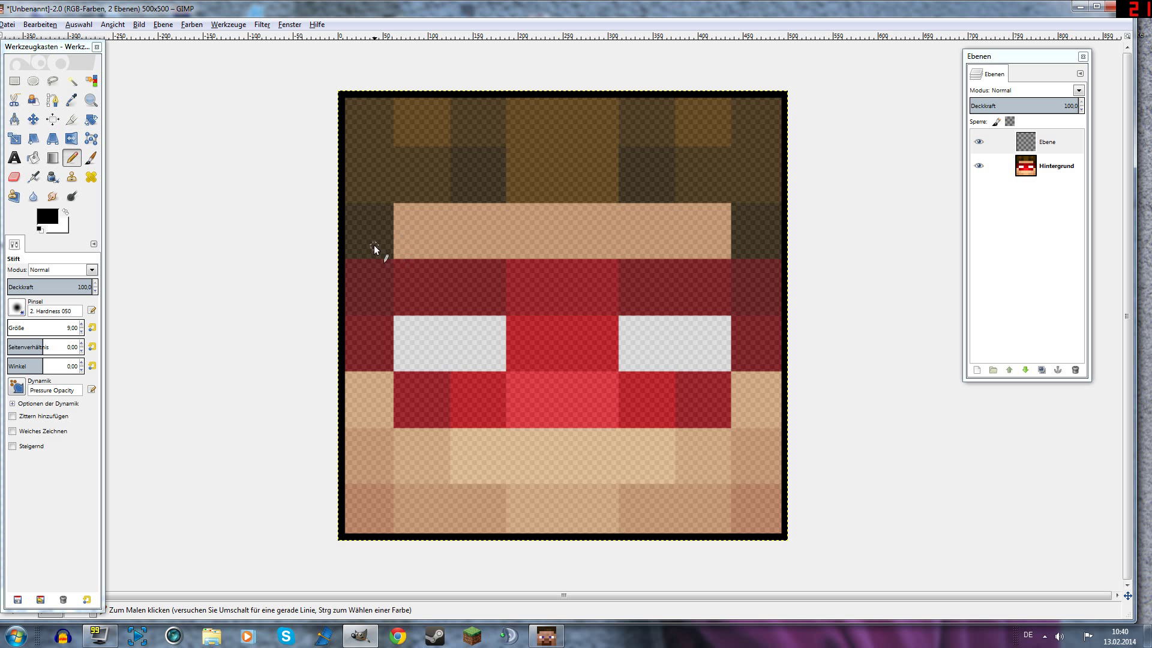
Outline the top of the red mask and its angled bottom edge.
{"action": "left_click", "coordinate": [344, 261]}
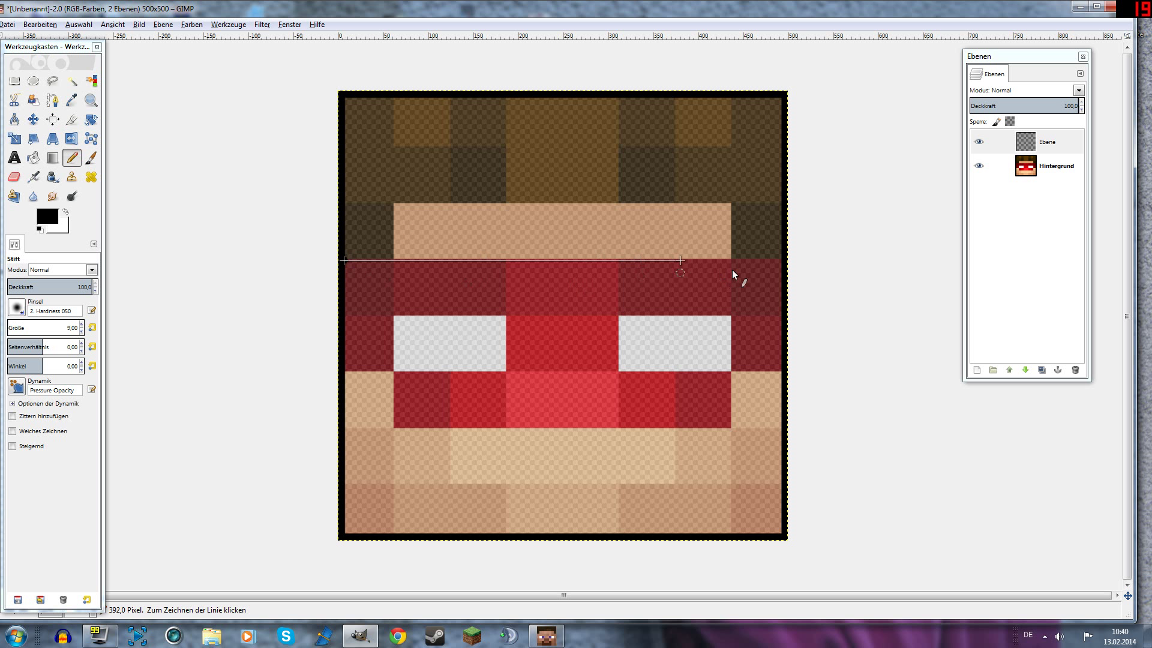
{"action": "left_click", "coordinate": [783, 261], "text": "shift"}
{"action": "left_click", "coordinate": [780, 372]}
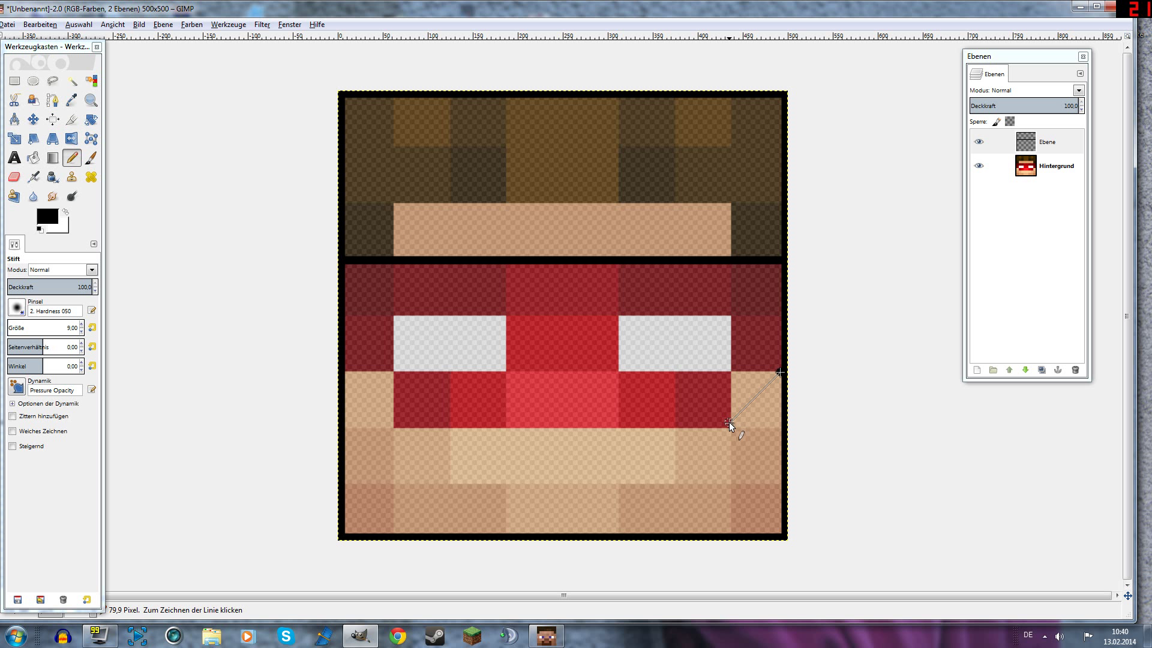
{"action": "left_click", "coordinate": [728, 422], "text": "shift"}
{"action": "left_click", "coordinate": [394, 423], "text": "shift"}
{"action": "left_click", "coordinate": [344, 373], "text": "shift"}
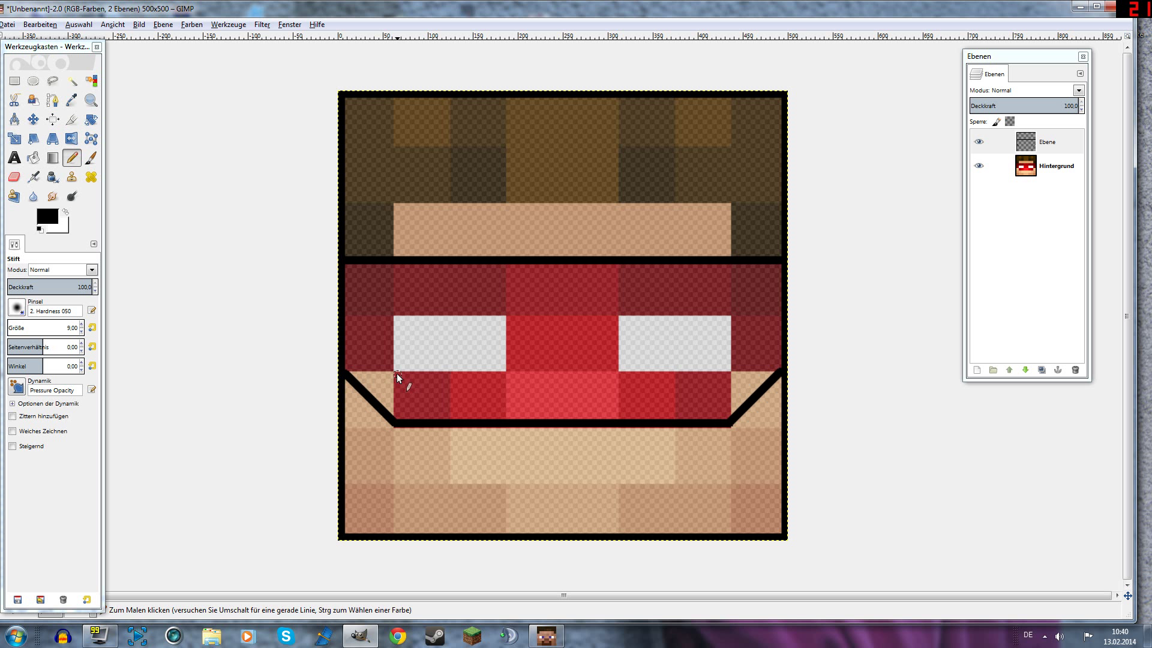
Outline the left eye as an octagon, redoing a misplaced bottom line.
{"action": "left_click", "coordinate": [395, 372]}
{"action": "left_click", "coordinate": [507, 371], "text": "shift"}
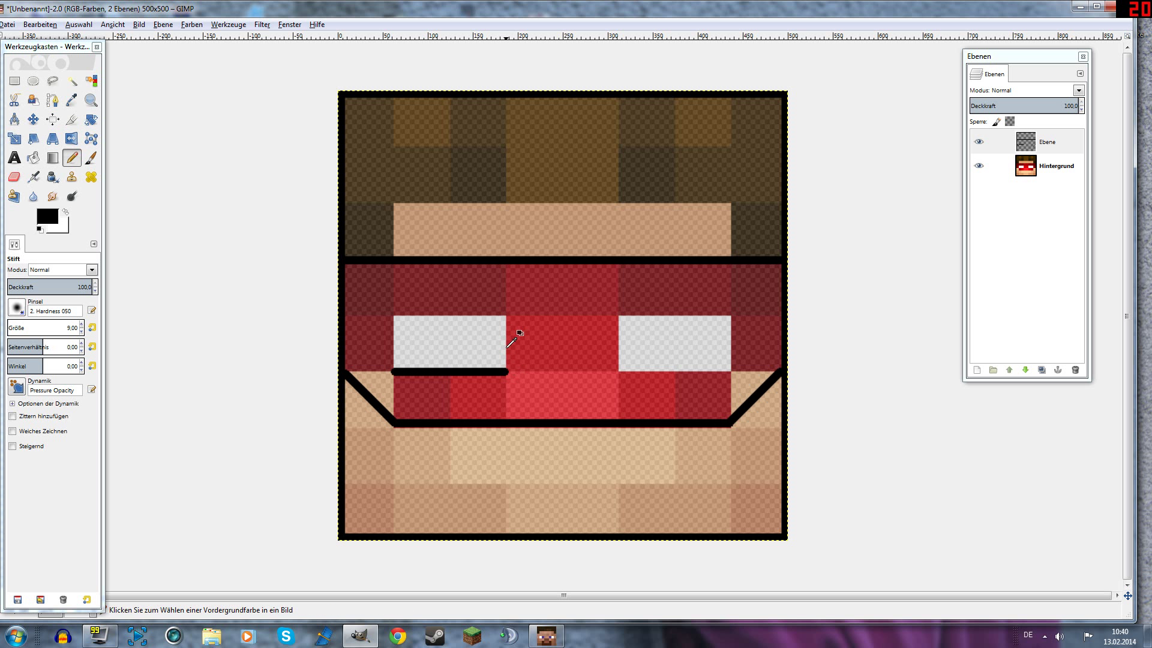
{"action": "key", "text": "ctrl+z"}
{"action": "key", "text": "ctrl+z"}
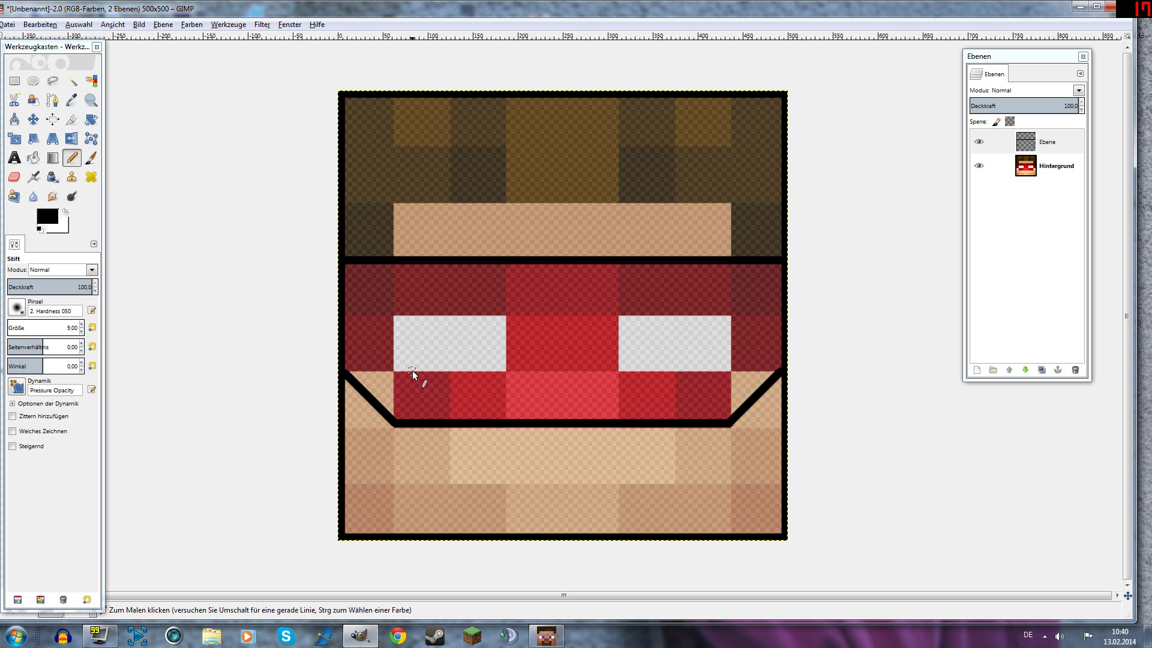
{"action": "left_click", "coordinate": [411, 370]}
{"action": "left_click", "coordinate": [491, 372], "text": "shift"}
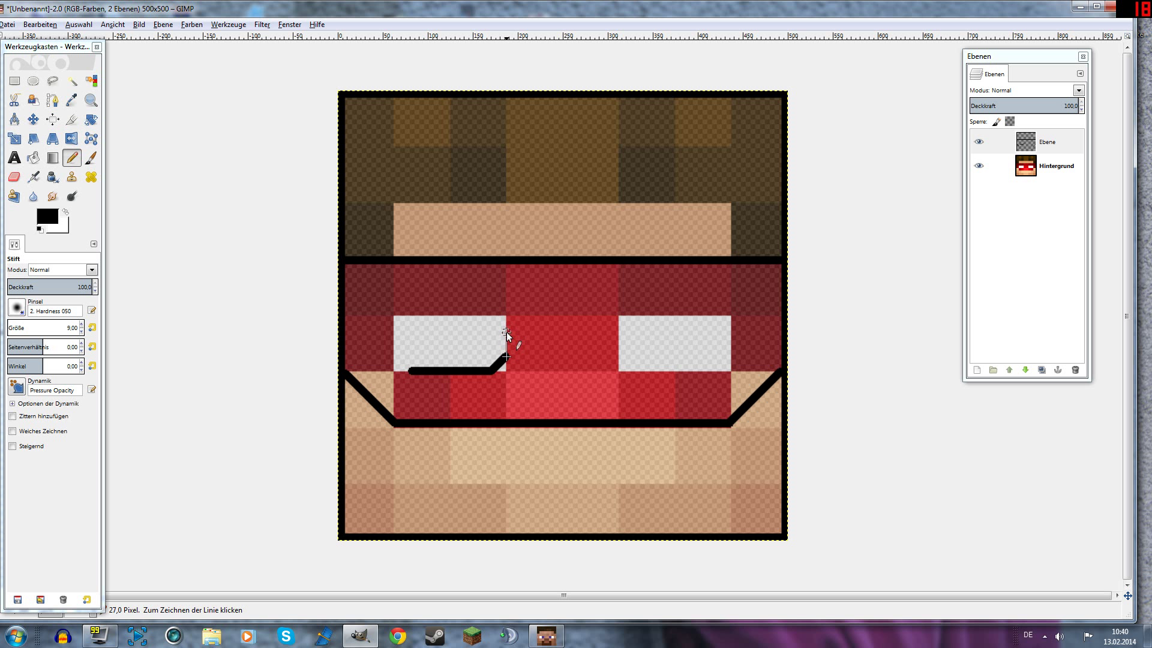
{"action": "left_click", "coordinate": [492, 317], "text": "shift"}
{"action": "left_click", "coordinate": [411, 316], "text": "shift"}
{"action": "left_click", "coordinate": [395, 333], "text": "shift"}
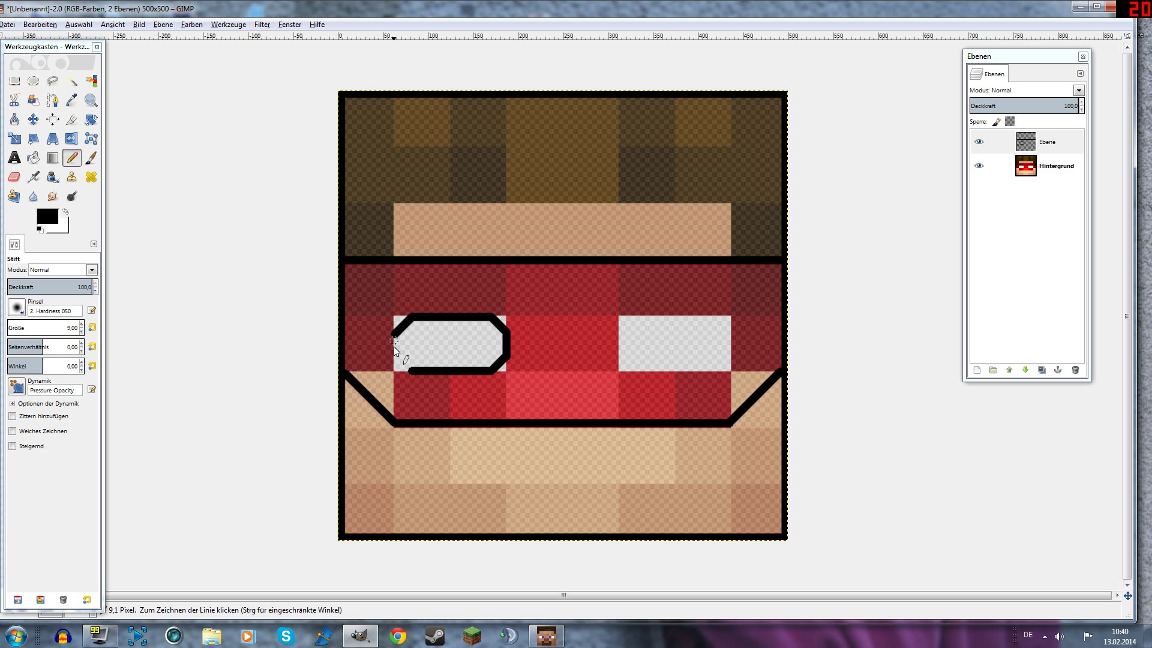
{"action": "left_click", "coordinate": [394, 354], "text": "shift"}
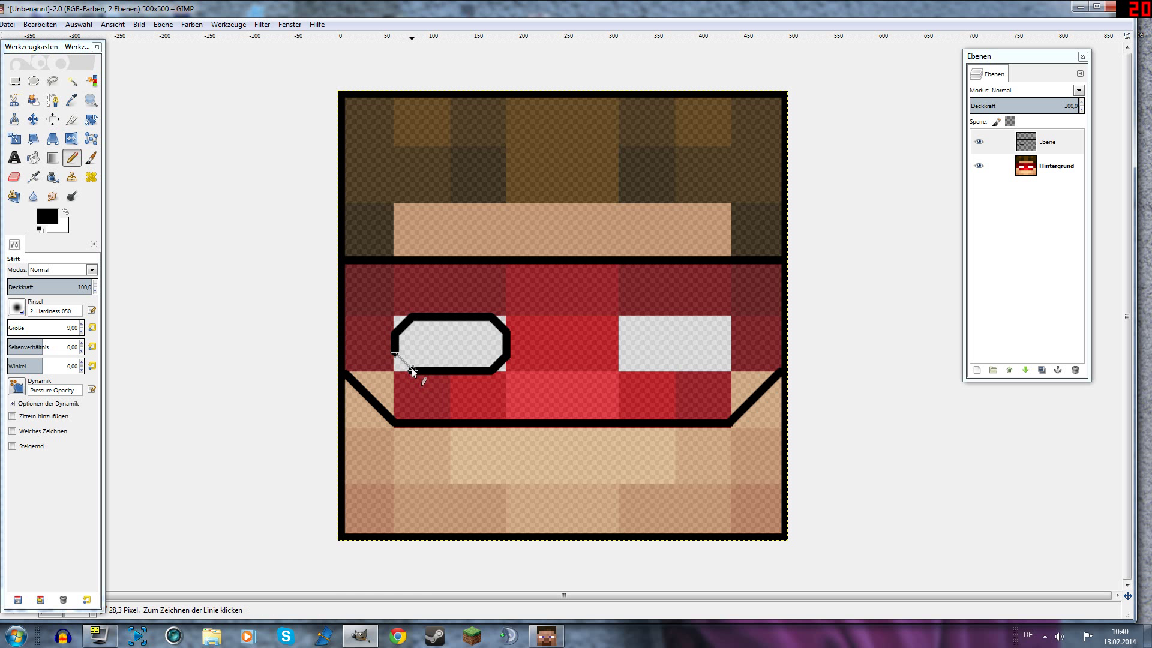
Outline the right eye as an octagon.
{"action": "left_click", "coordinate": [634, 371]}
{"action": "left_click", "coordinate": [713, 370], "text": "shift"}
{"action": "left_click", "coordinate": [729, 352], "text": "shift"}
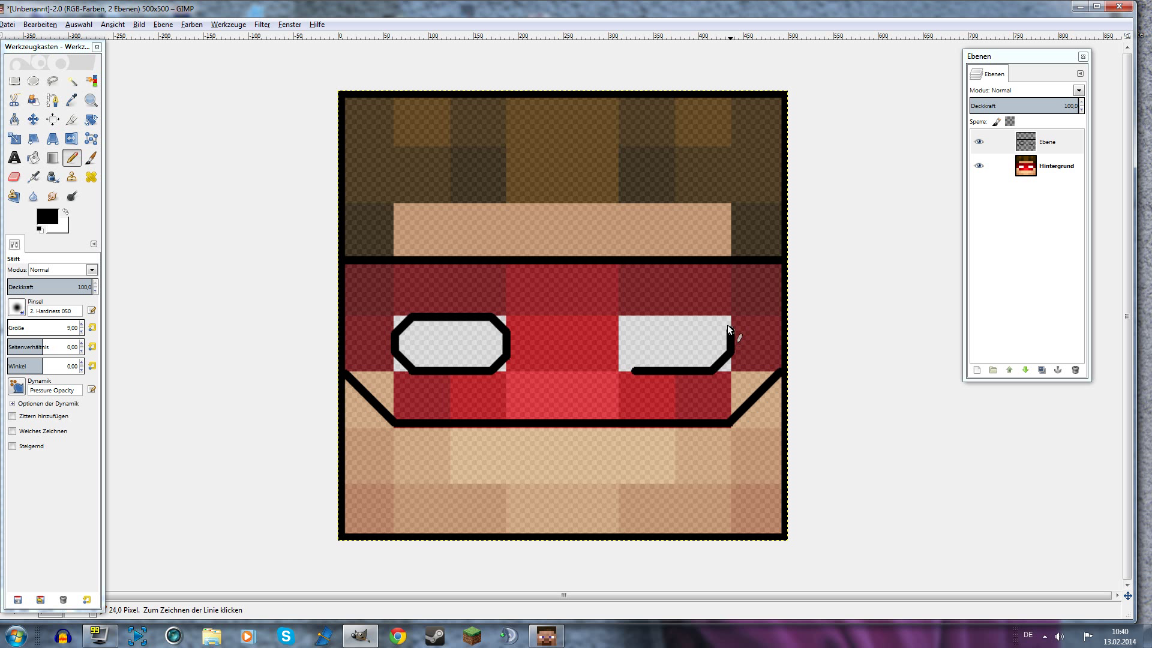
{"action": "left_click", "coordinate": [635, 316], "text": "shift"}
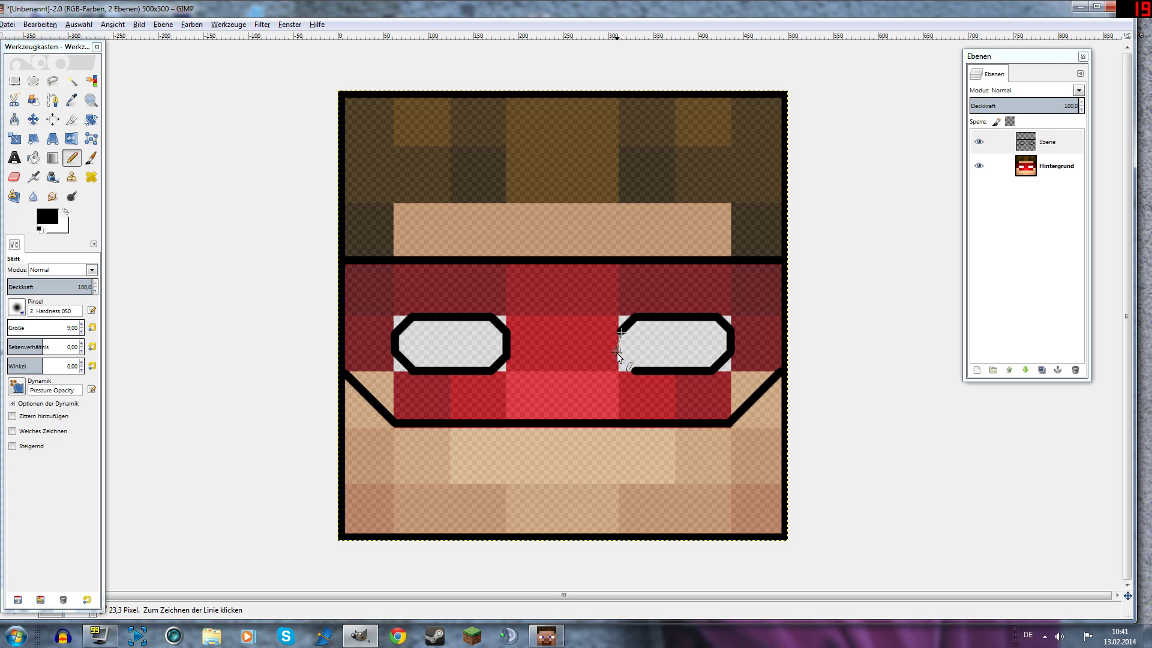
{"action": "left_click", "coordinate": [620, 354], "text": "shift"}
{"action": "left_click", "coordinate": [636, 370], "text": "shift"}
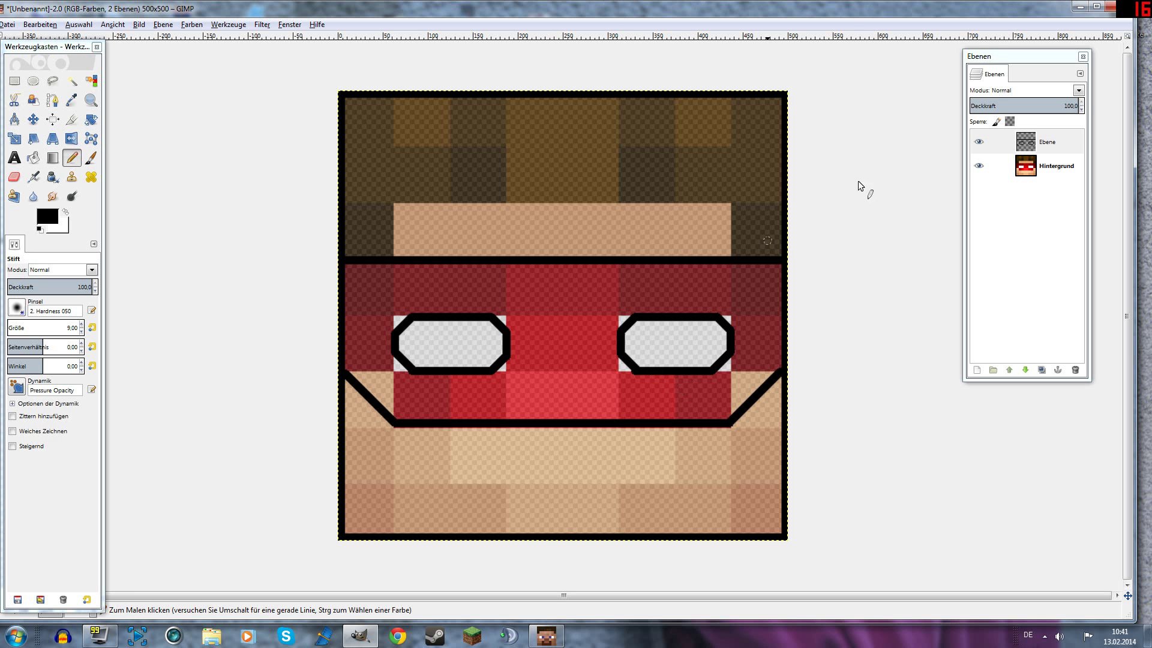
{"action": "left_click", "coordinate": [978, 141], "text": "shift"}
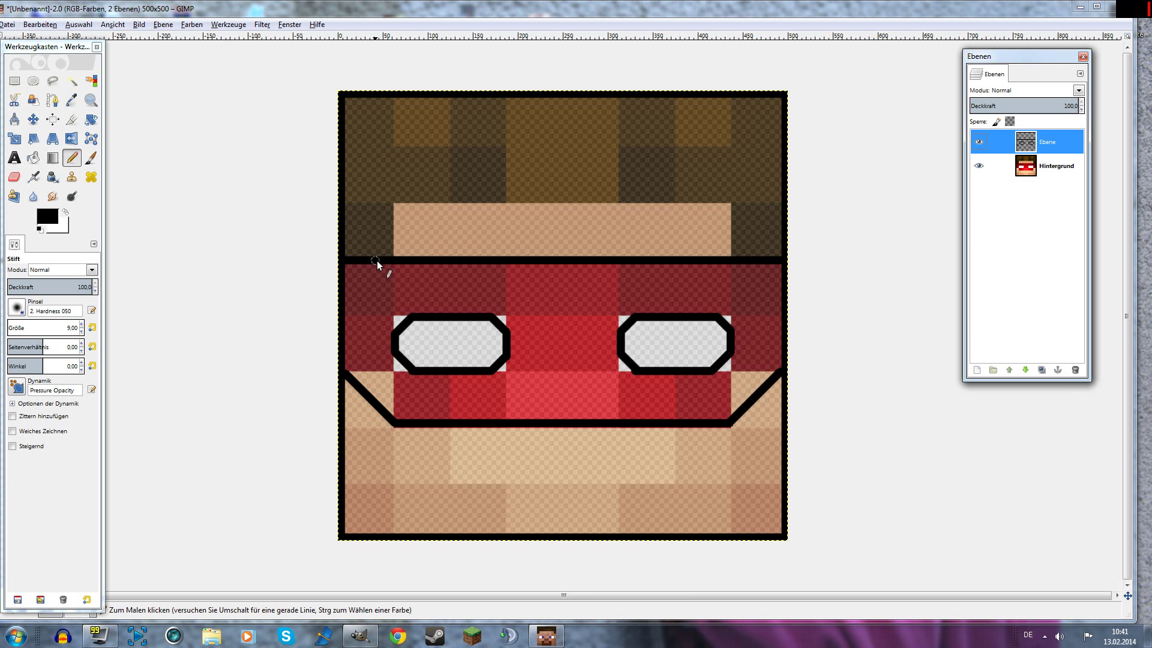
Draw the left half of the zigzag hairline from the mask to the centre.
{"action": "left_click", "coordinate": [381, 258]}
{"action": "left_click", "coordinate": [412, 205], "text": "shift"}
{"action": "left_click", "coordinate": [418, 226], "text": "shift"}
{"action": "left_click", "coordinate": [462, 208], "text": "shift"}
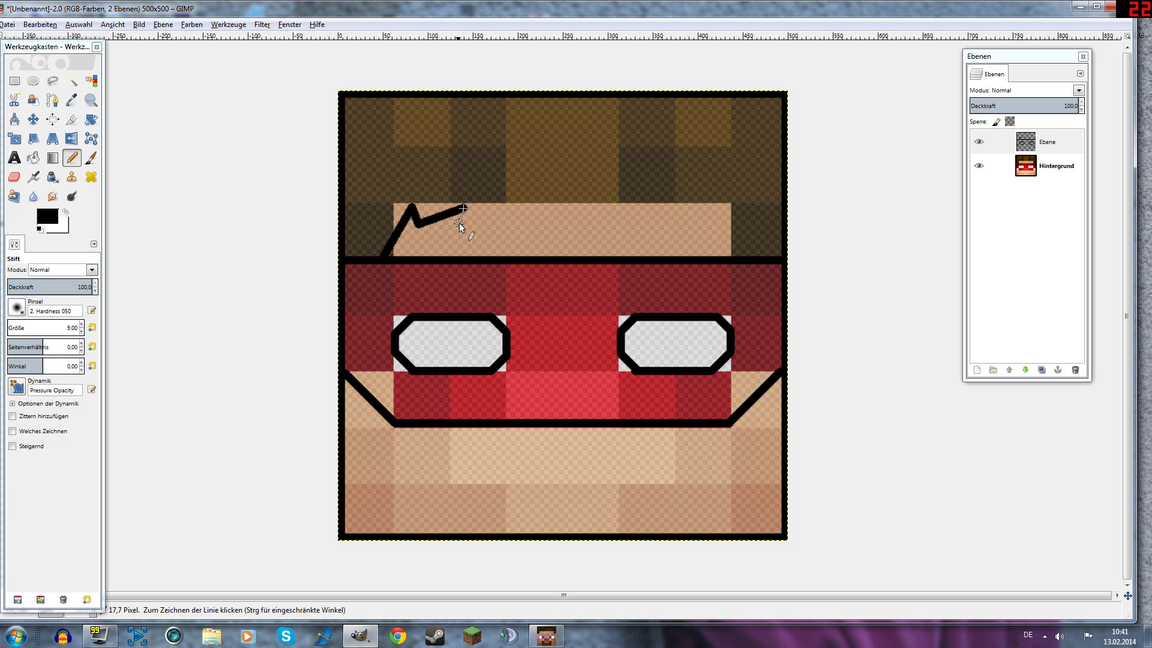
{"action": "left_click", "coordinate": [570, 258], "text": "shift"}
Draw the right half of the spiky hairline and the central V point.
{"action": "left_click", "coordinate": [606, 258]}
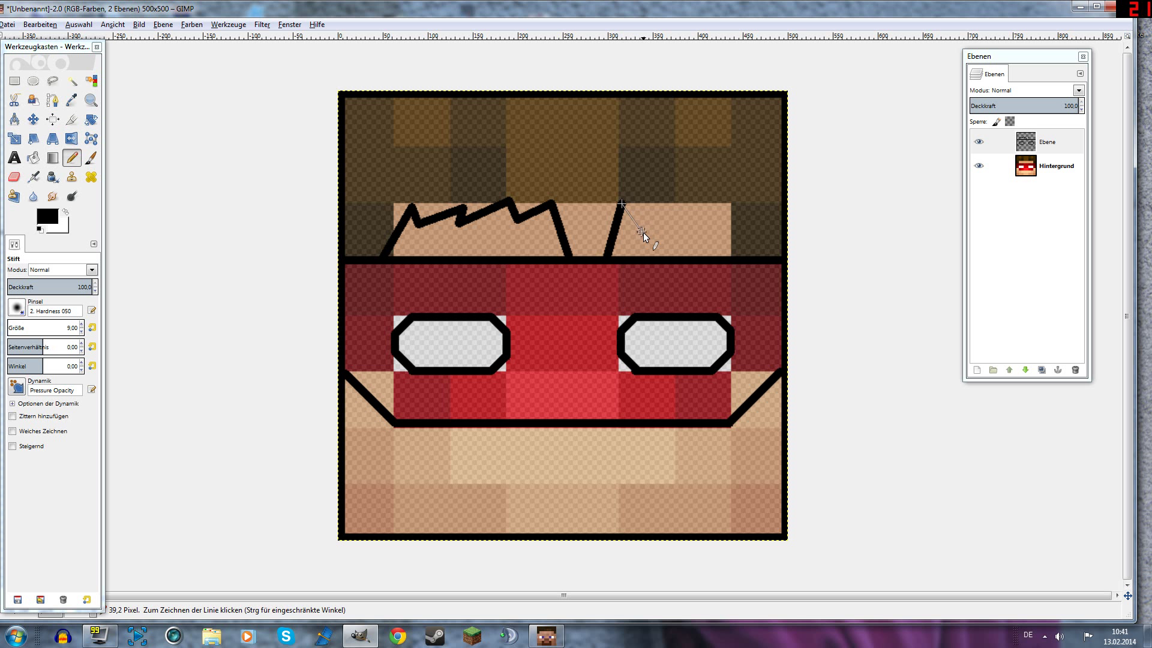
{"action": "left_click", "coordinate": [695, 213], "text": "shift"}
{"action": "left_click", "coordinate": [699, 203], "text": "shift"}
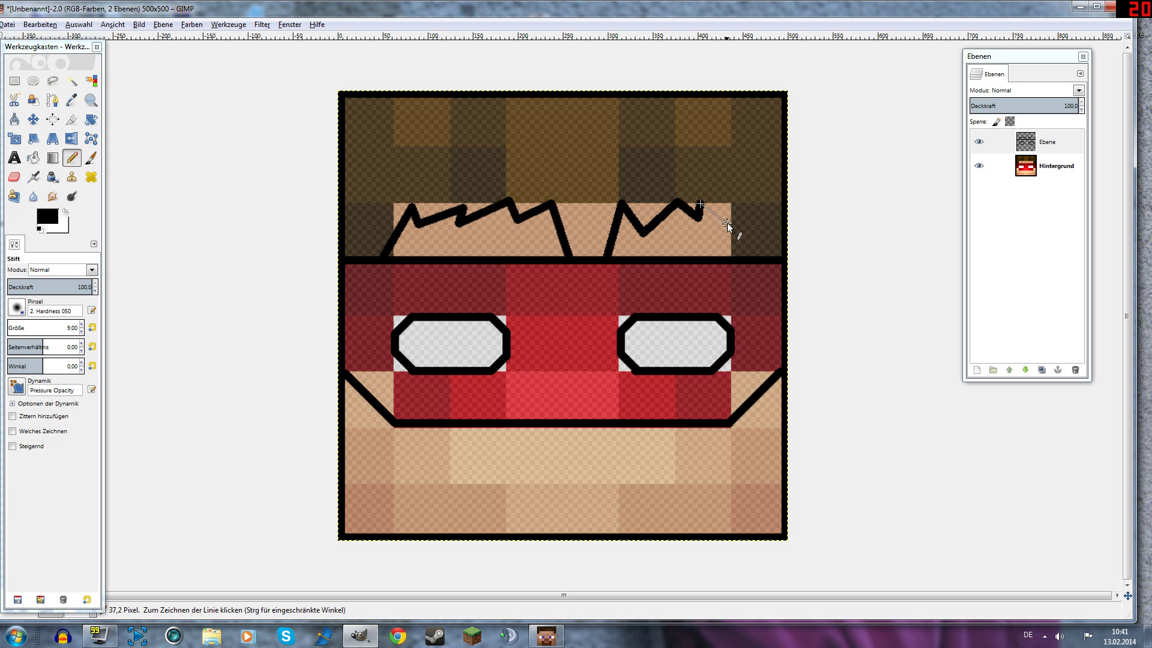
{"action": "left_click", "coordinate": [727, 222], "text": "shift"}
{"action": "left_click", "coordinate": [757, 258], "text": "shift"}
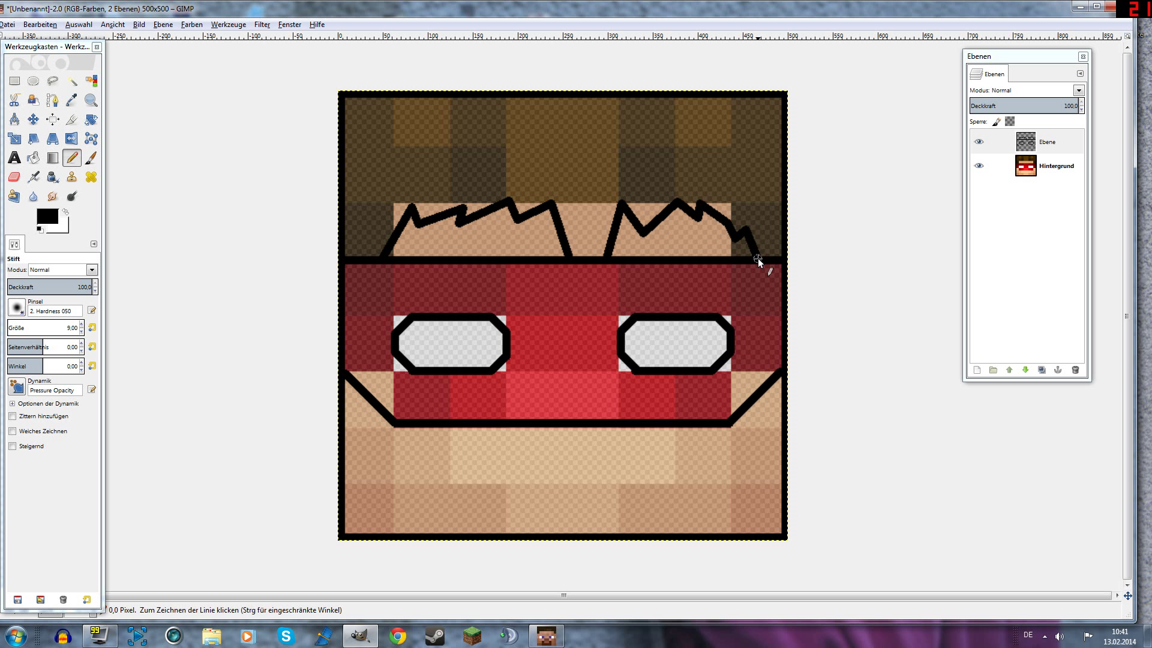
{"action": "left_click", "coordinate": [568, 257]}
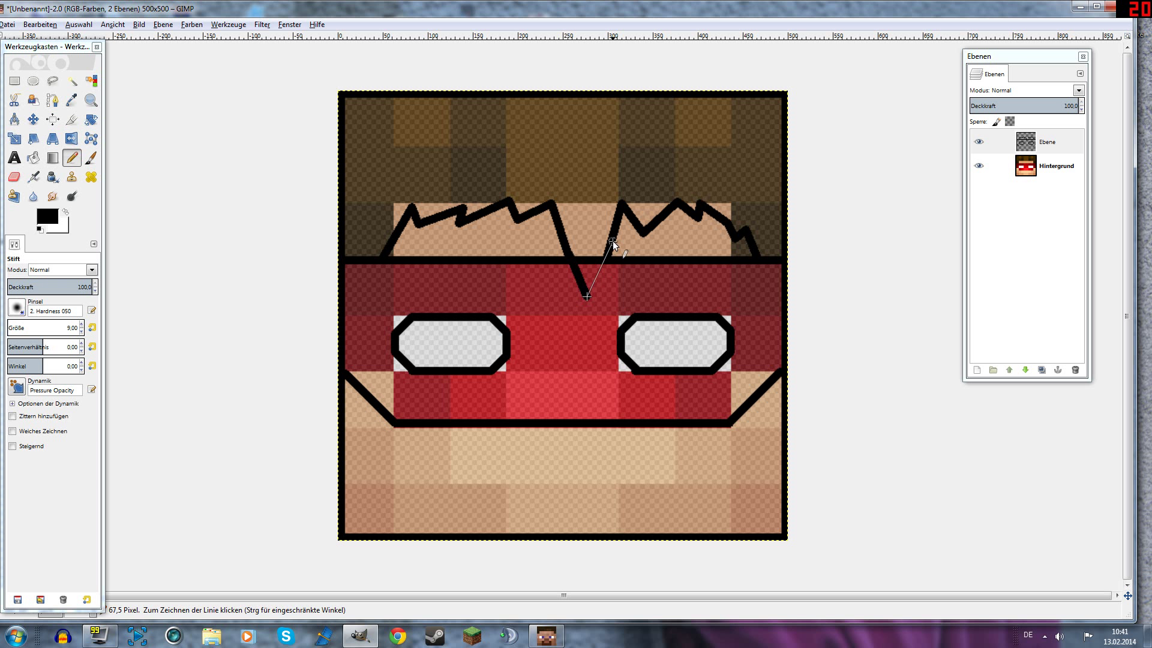
{"action": "left_click", "coordinate": [607, 258], "text": "shift"}
{"action": "left_click", "coordinate": [13, 177]}
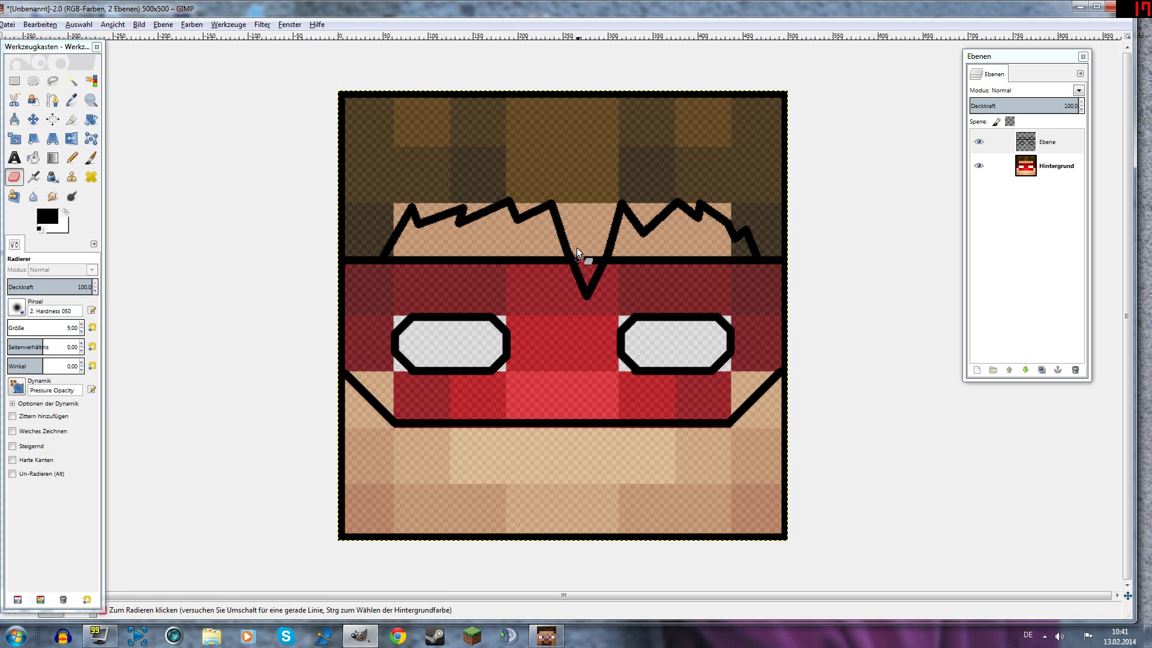
Erase the stray mask line inside the V using the 2. Hardness 100 brush.
{"action": "left_click", "coordinate": [17, 308]}
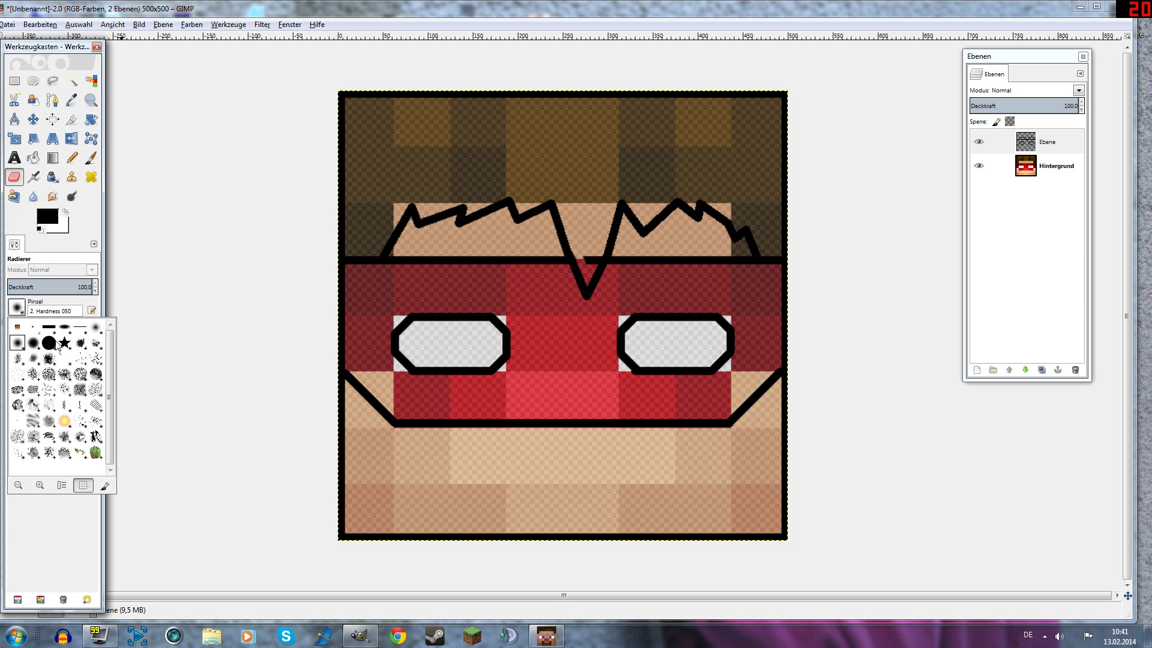
{"action": "left_click", "coordinate": [72, 327]}
{"action": "left_click", "coordinate": [587, 261]}
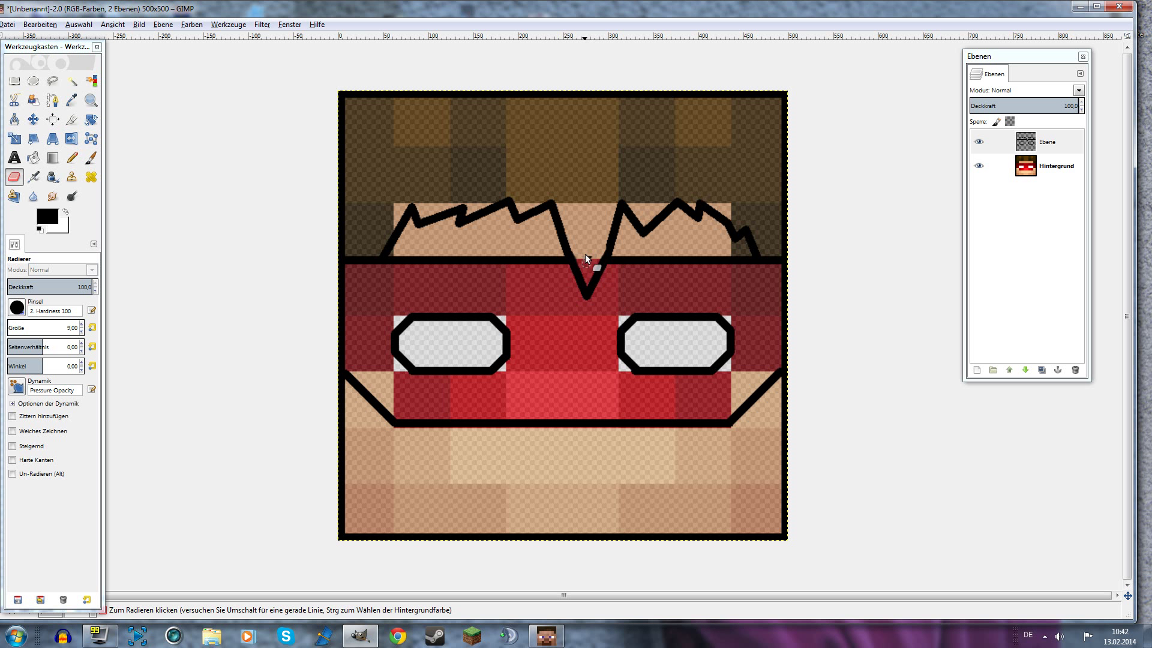
Draw a black pupil line down through each eye on the outline layer.
{"action": "key", "text": "n"}
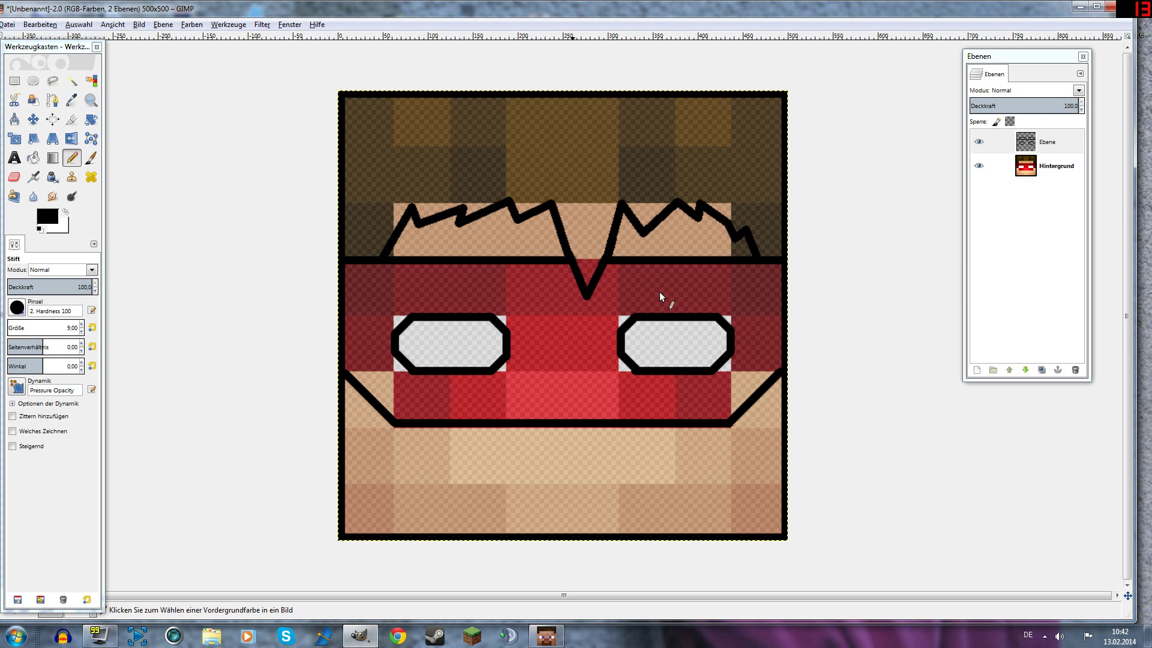
{"action": "left_click", "coordinate": [1047, 142]}
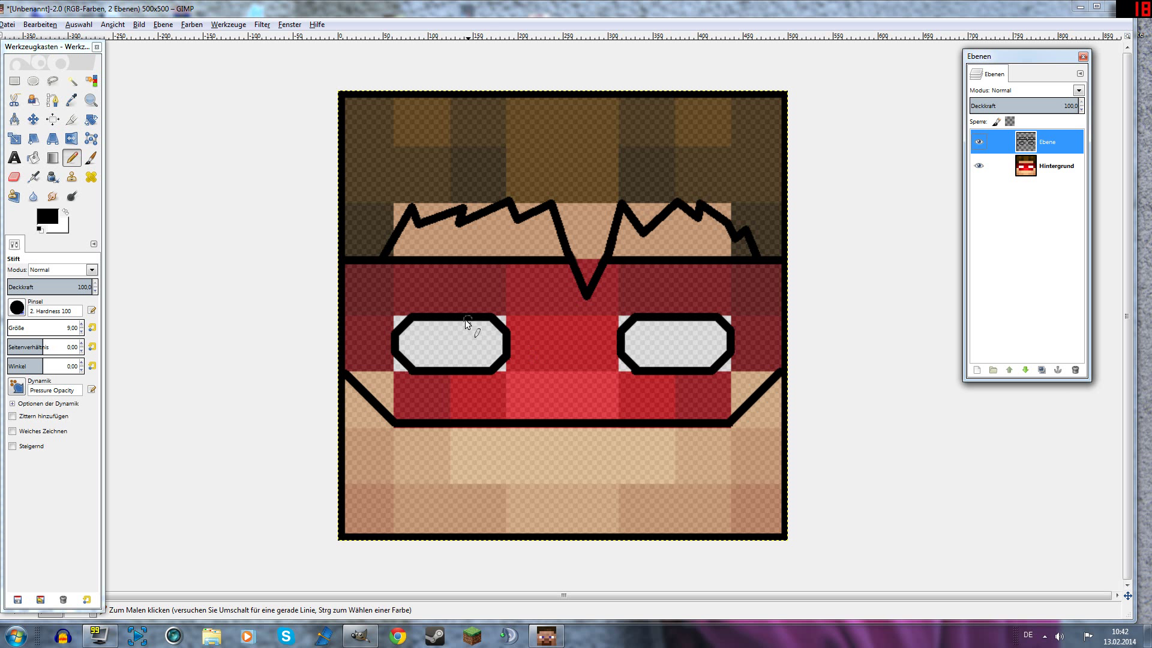
{"action": "left_click_drag", "start_coordinate": [466, 319], "coordinate": [454, 350]}
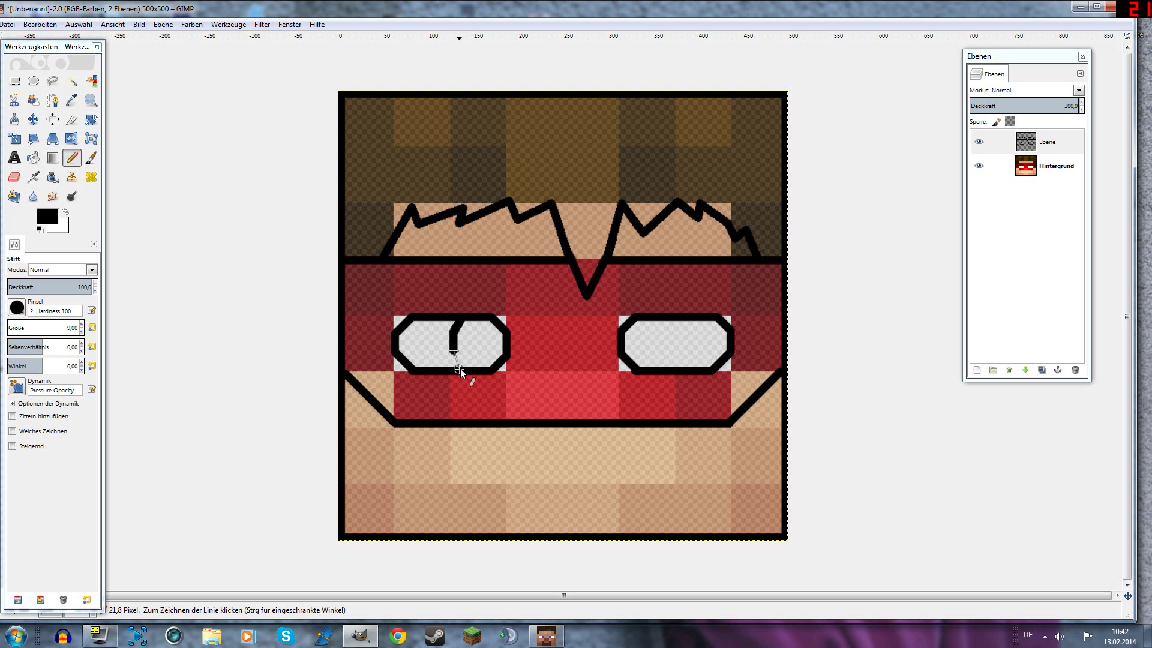
{"action": "left_click", "coordinate": [459, 369]}
{"action": "left_click_drag", "start_coordinate": [661, 319], "coordinate": [668, 333]}
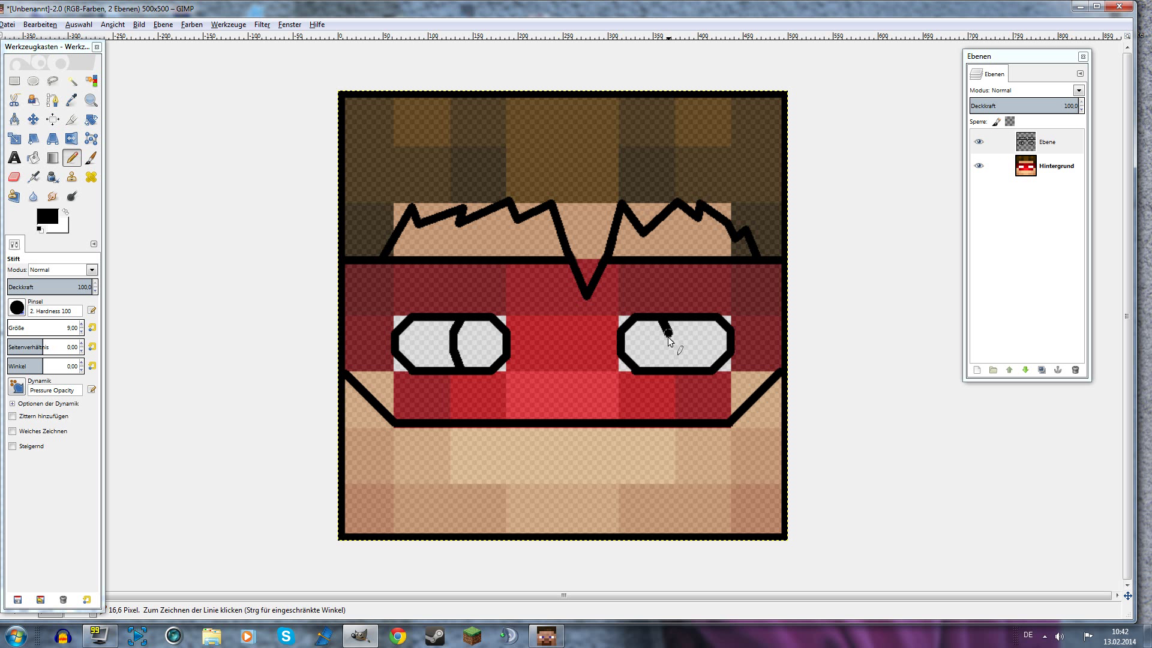
{"action": "left_click", "coordinate": [658, 370]}
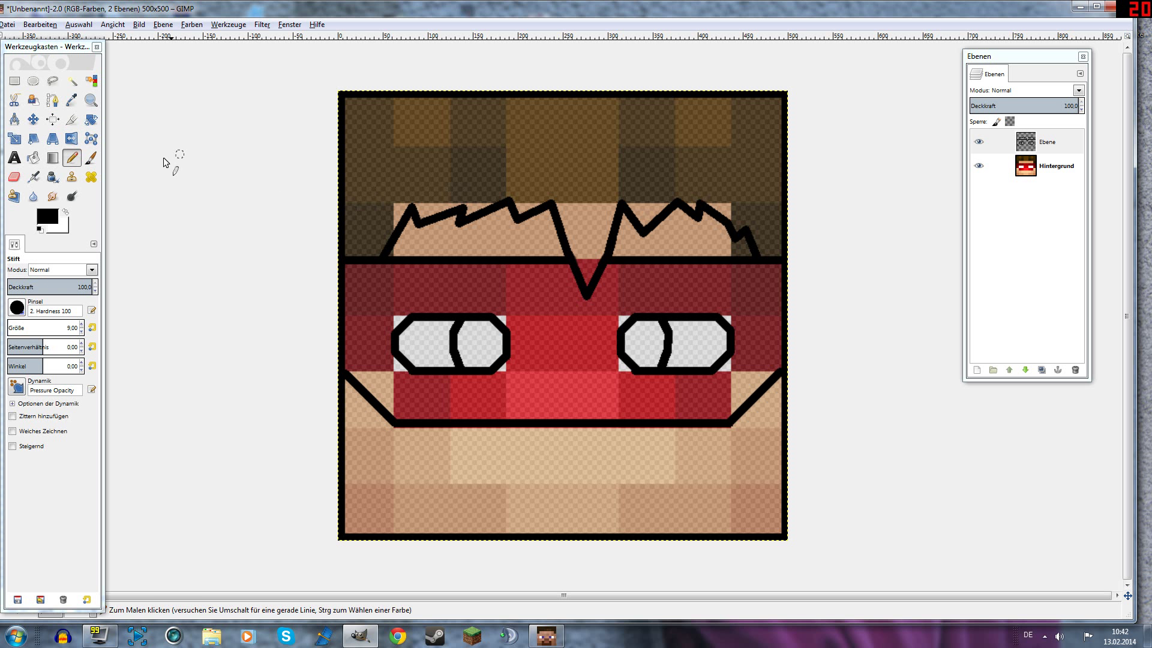
Sample the dark brown hair colour and bucket-fill the hair area on Ebene.
{"action": "left_click", "coordinate": [1056, 165]}
{"action": "left_click", "coordinate": [71, 100]}
{"action": "left_click", "coordinate": [398, 143]}
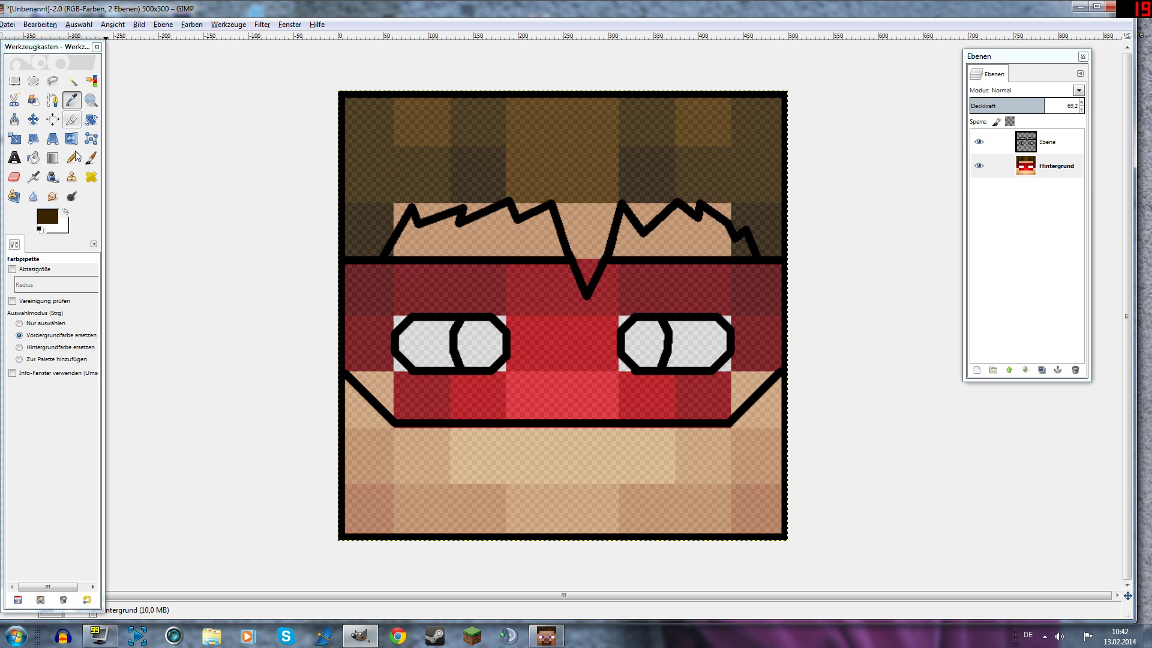
{"action": "left_click", "coordinate": [33, 157]}
{"action": "left_click", "coordinate": [1047, 141]}
{"action": "left_click", "coordinate": [613, 195]}
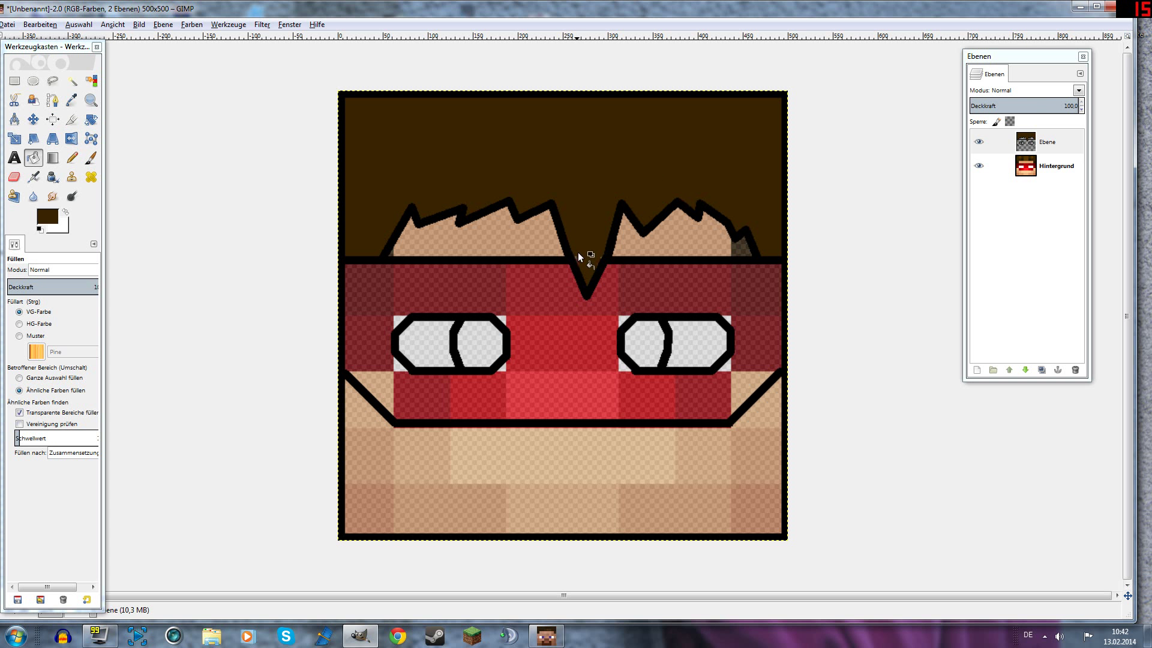
{"action": "key", "text": "ctrl+z"}
{"action": "left_click", "coordinate": [1056, 166]}
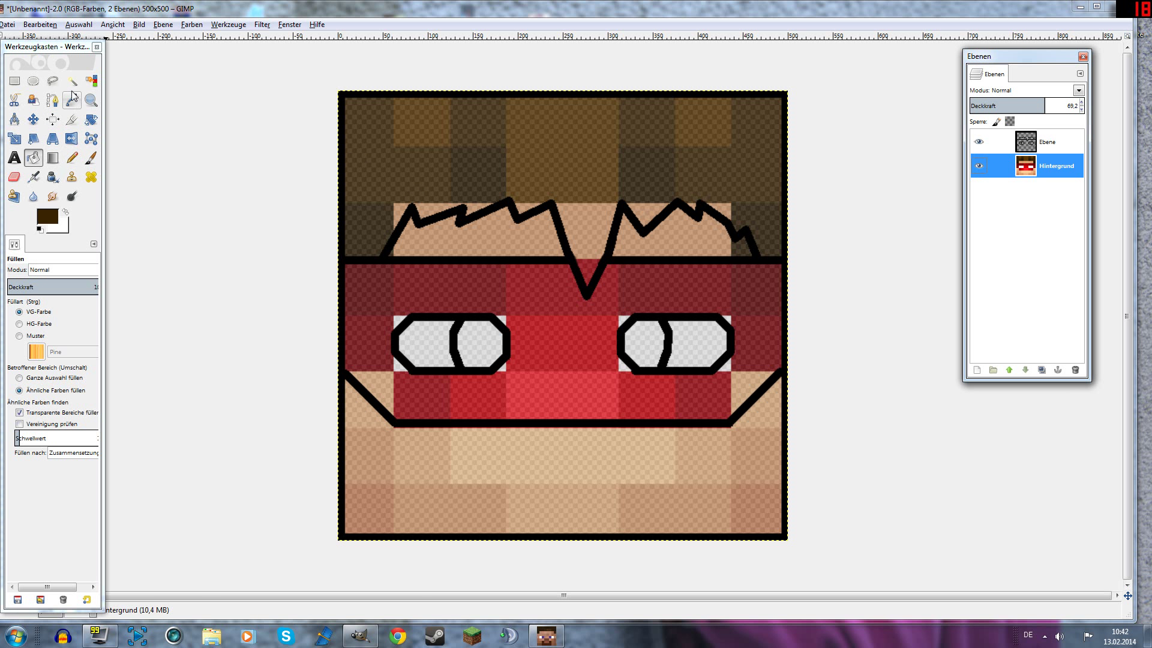
{"action": "key", "text": "o"}
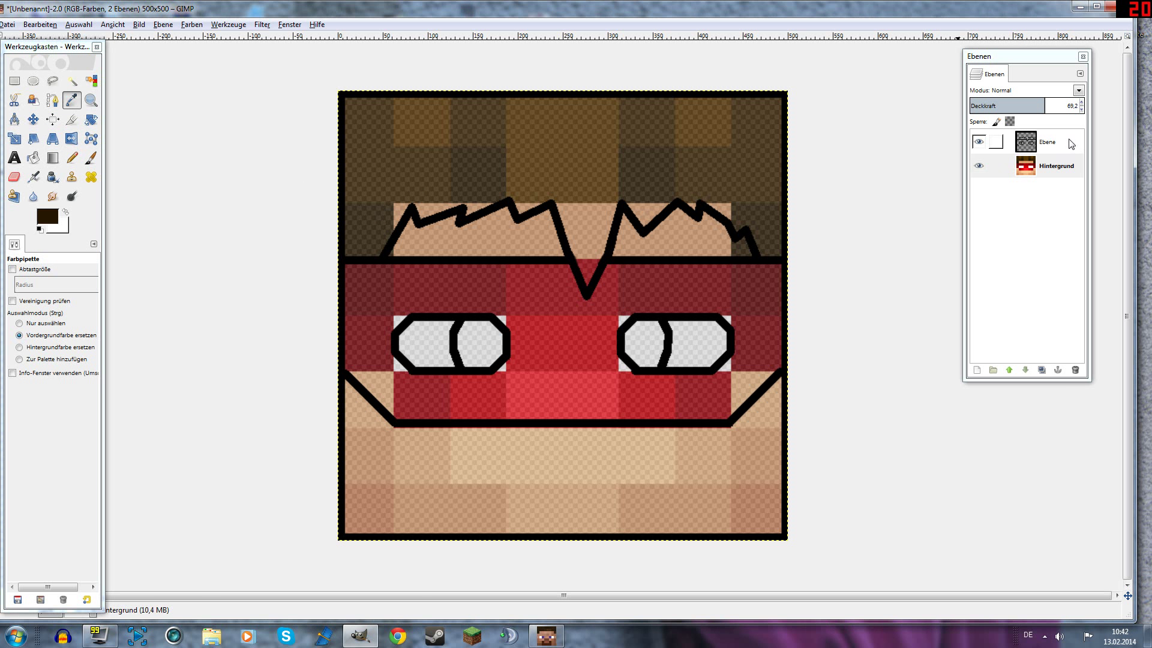
{"action": "key", "text": "Page_Up"}
{"action": "left_click", "coordinate": [33, 159]}
{"action": "left_click", "coordinate": [483, 156]}
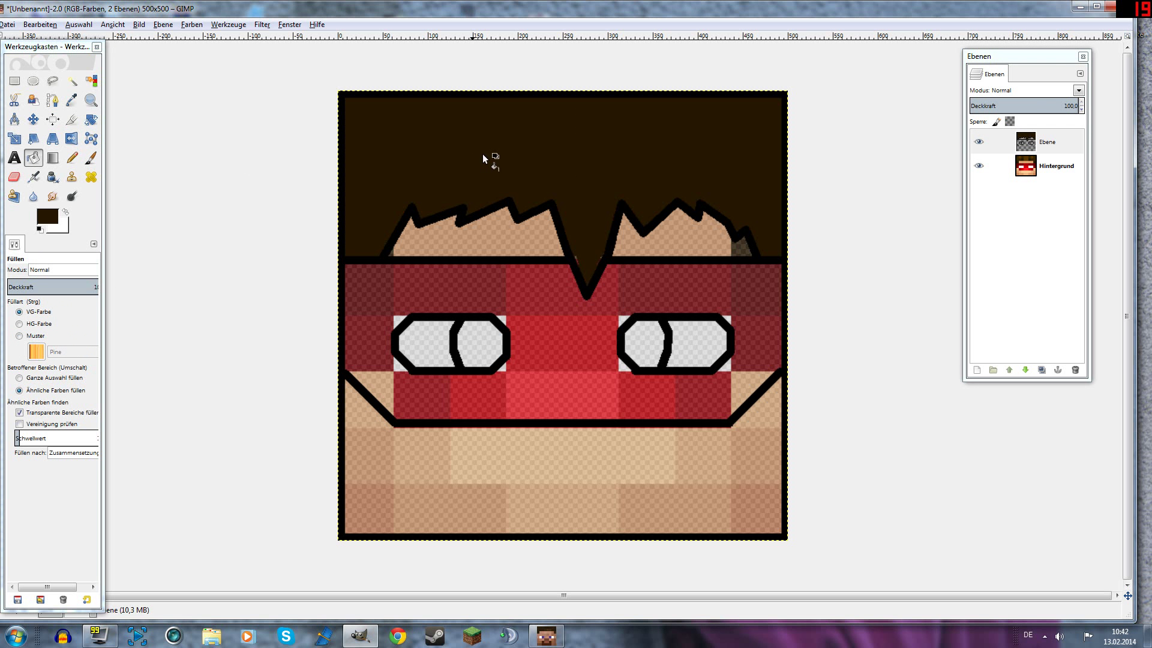
Restore Hintergrund opacity to 100 and sample the tan skin colour.
{"action": "left_click", "coordinate": [1015, 167]}
{"action": "left_click", "coordinate": [71, 99]}
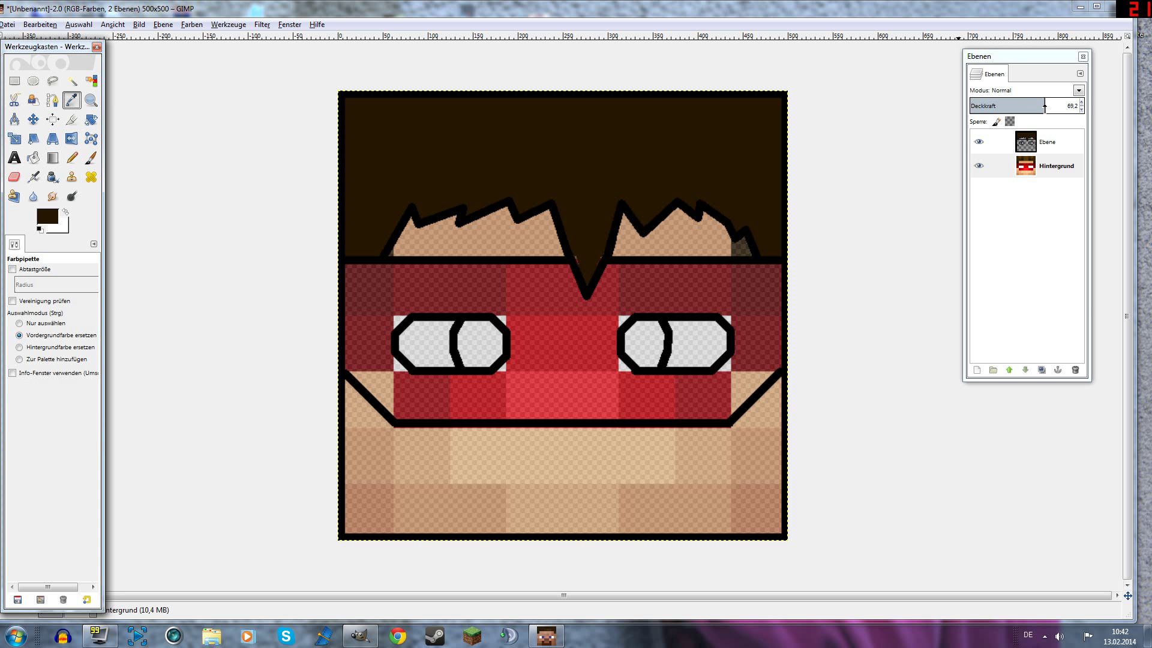
{"action": "left_click_drag", "start_coordinate": [1044, 107], "coordinate": [1077, 107]}
{"action": "left_click", "coordinate": [464, 513]}
{"action": "left_click", "coordinate": [1046, 142]}
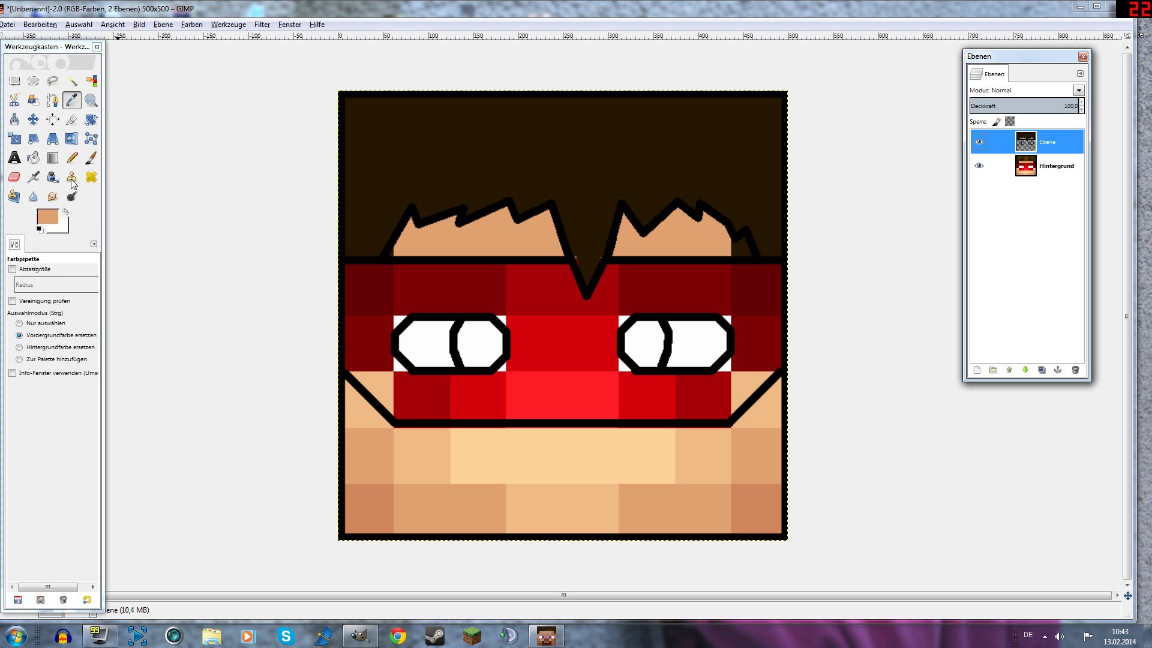
{"action": "left_click", "coordinate": [71, 157]}
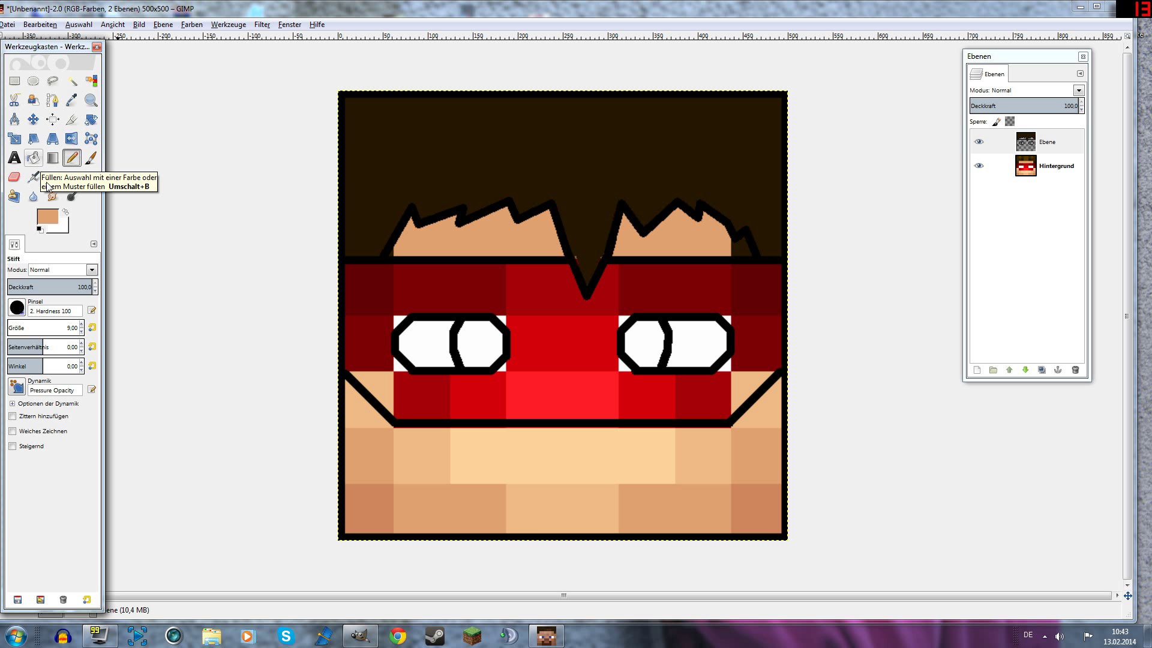
Bucket-fill the lower face and a forehead patch with flat tan.
{"action": "left_click", "coordinate": [33, 157]}
{"action": "left_click", "coordinate": [435, 435]}
{"action": "left_click", "coordinate": [651, 248]}
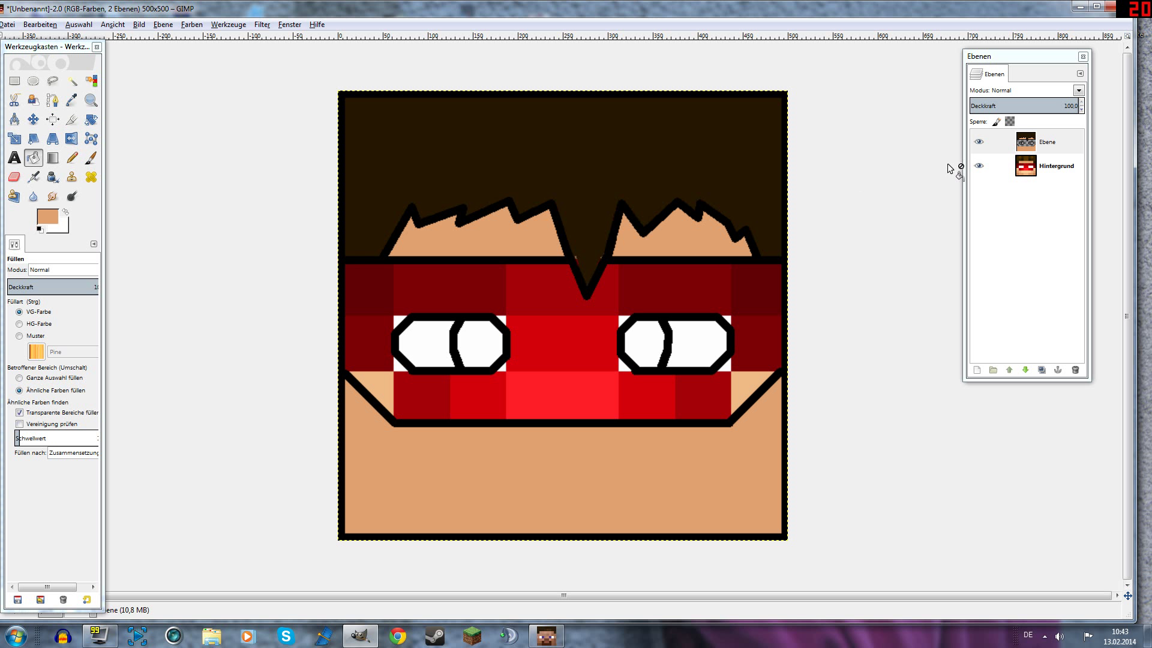
Sample the mask's dark red and fill the mask band with it.
{"action": "left_click", "coordinate": [1035, 167]}
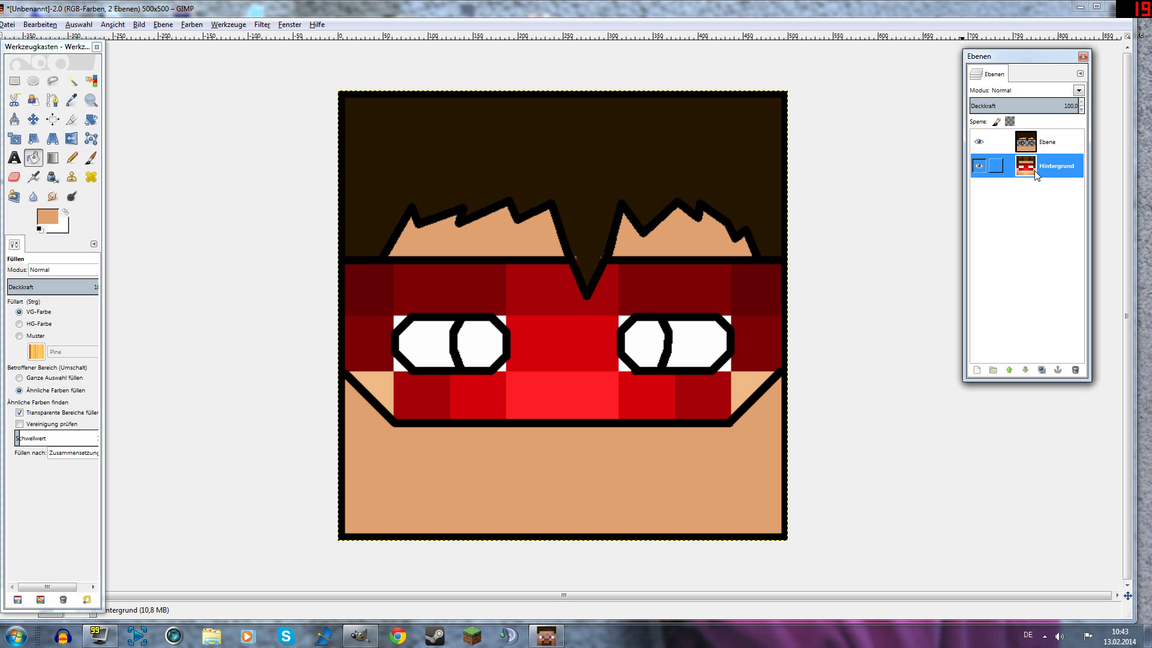
{"action": "left_click", "coordinate": [399, 297], "text": "ctrl"}
{"action": "key", "text": "Page_Up"}
{"action": "left_click", "coordinate": [427, 301]}
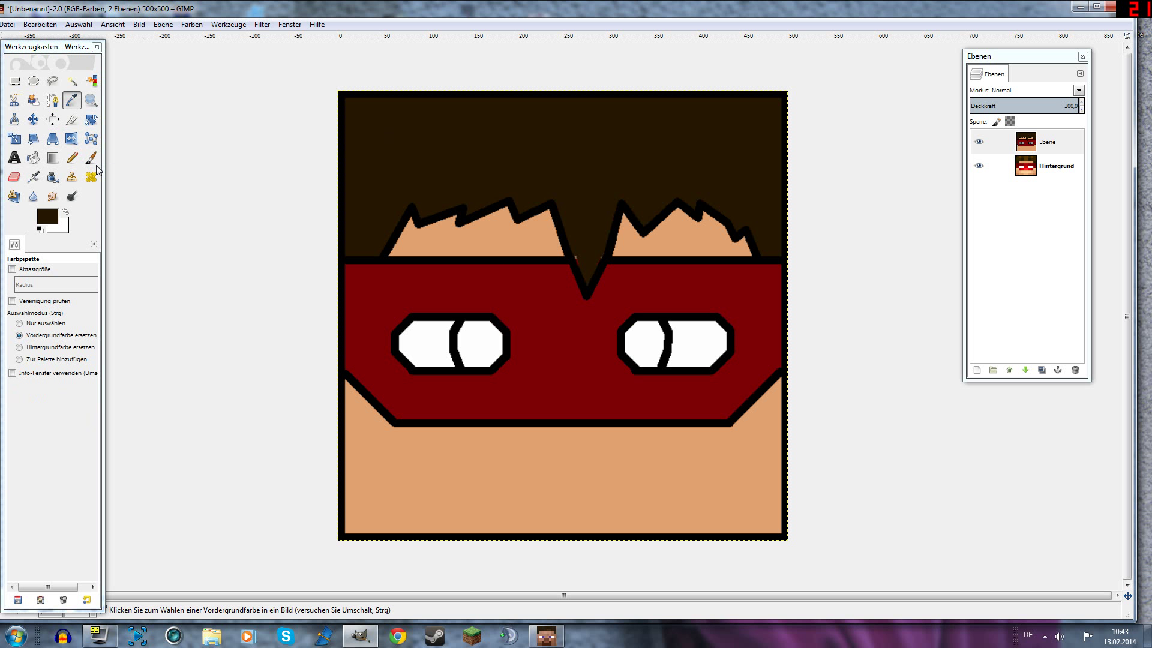
{"action": "left_click", "coordinate": [72, 158]}
{"action": "left_click", "coordinate": [578, 254], "text": "ctrl"}
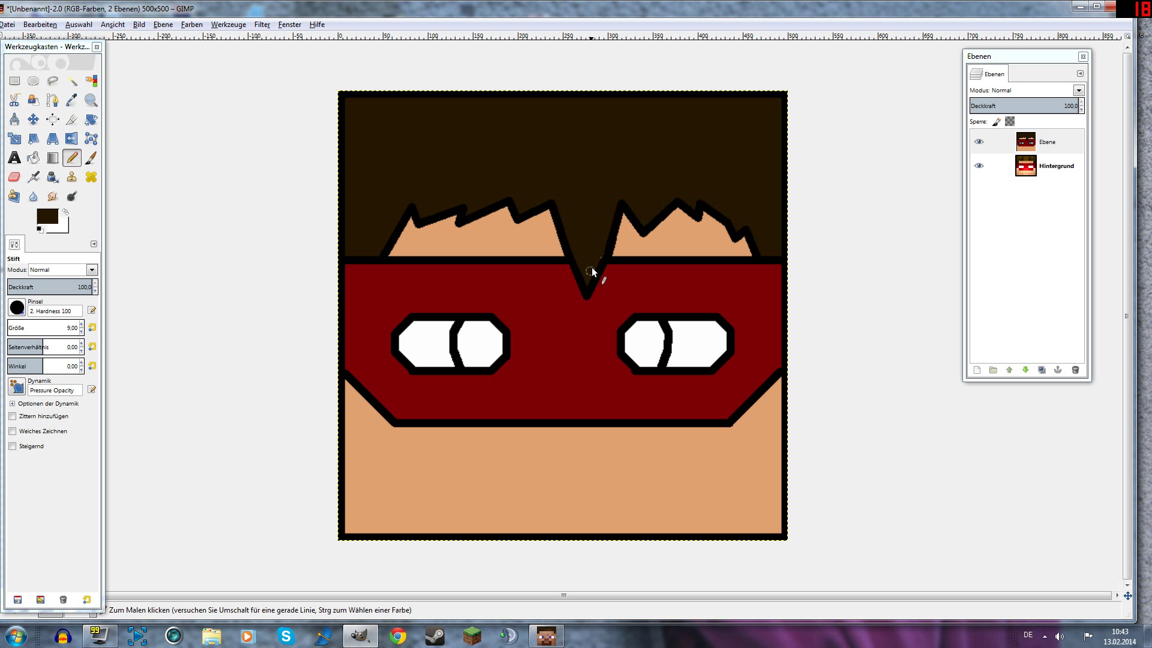
Select the tan skin by colour, then subtract a lasso area around the lower face.
{"action": "key", "text": "shift+o"}
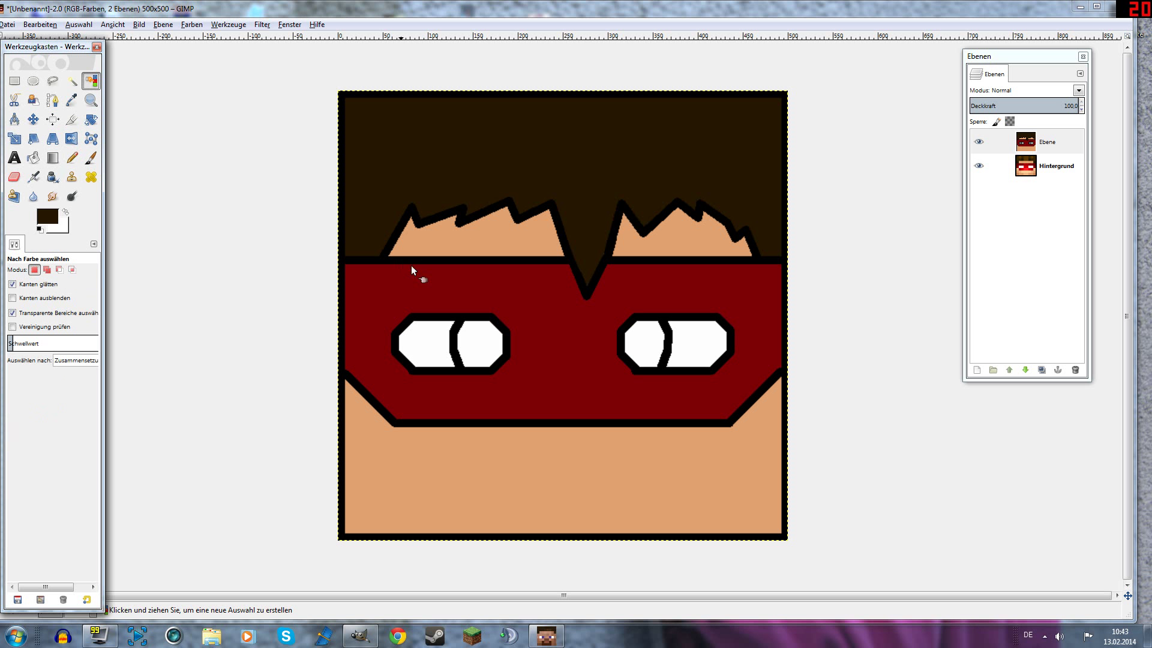
{"action": "left_click", "coordinate": [468, 246]}
{"action": "left_click", "coordinate": [53, 80]}
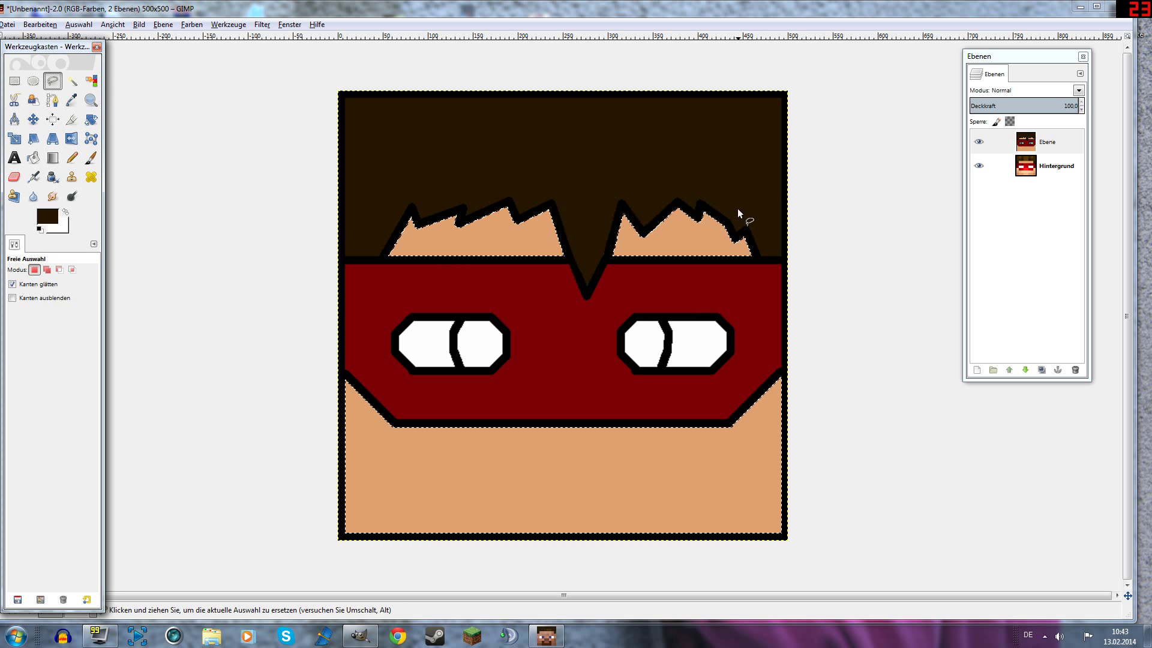
{"action": "left_click", "coordinate": [730, 214], "text": "ctrl"}
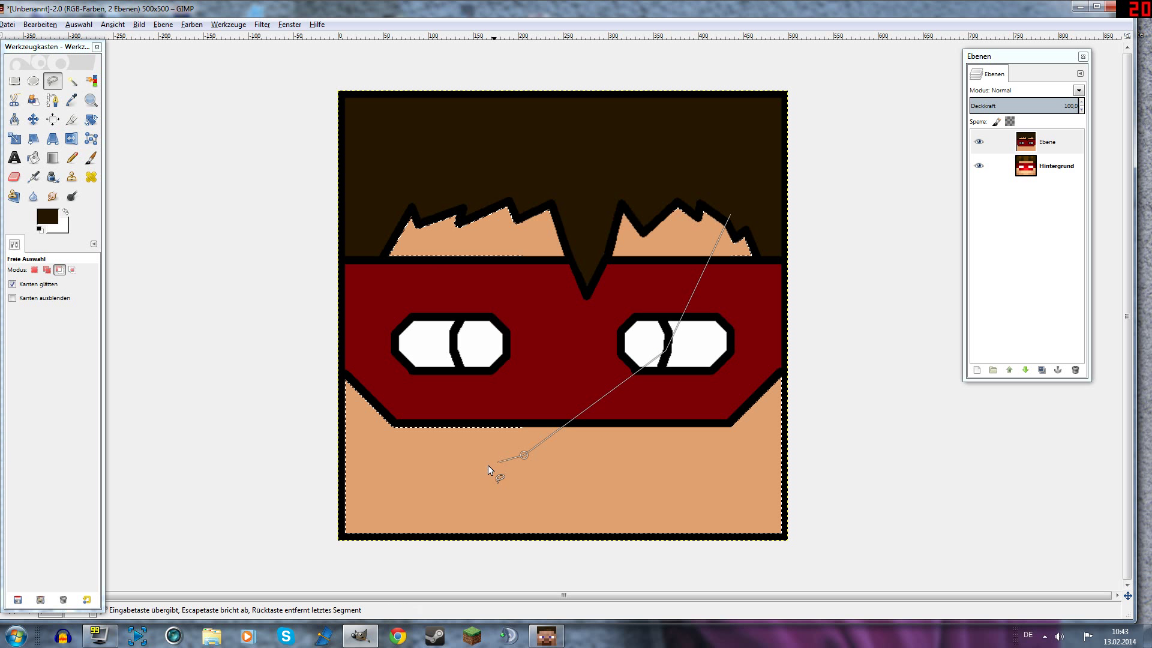
{"action": "left_click", "coordinate": [524, 454]}
{"action": "left_click", "coordinate": [443, 475]}
{"action": "left_click", "coordinate": [325, 494]}
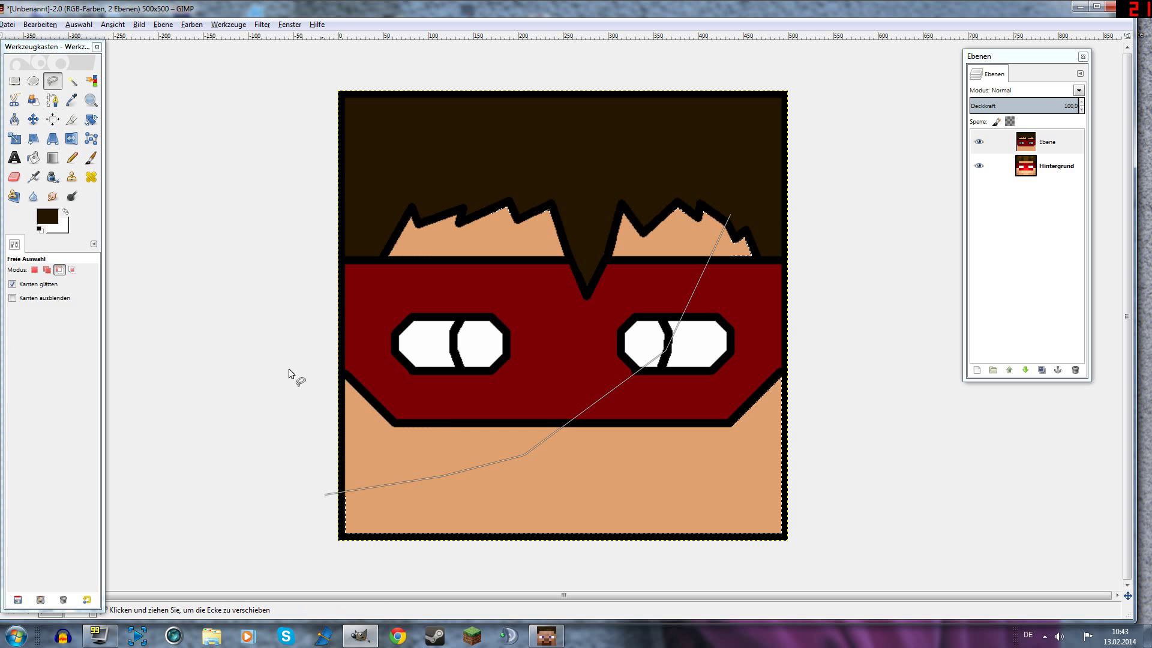
{"action": "left_click", "coordinate": [729, 214]}
Copy the selected skin, paste it onto a new layer Ebene #1, and anchor it.
{"action": "key", "text": "ctrl+c"}
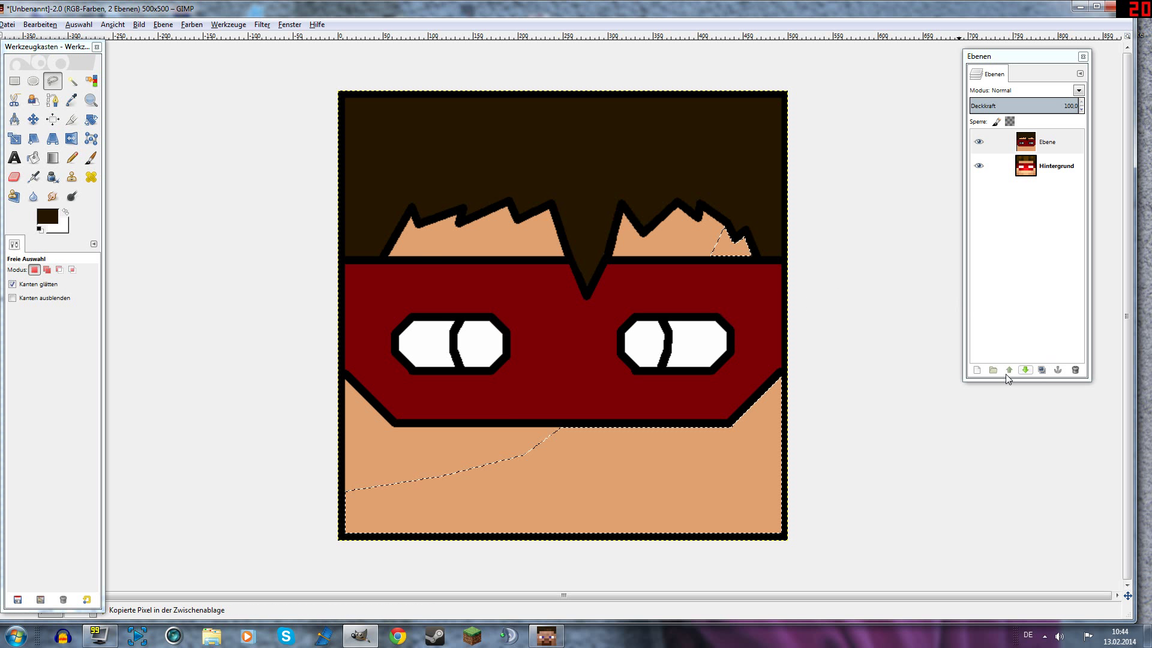
{"action": "left_click", "coordinate": [977, 370]}
{"action": "key", "text": "Return"}
{"action": "key", "text": "ctrl+v"}
{"action": "right_click", "coordinate": [1052, 155]}
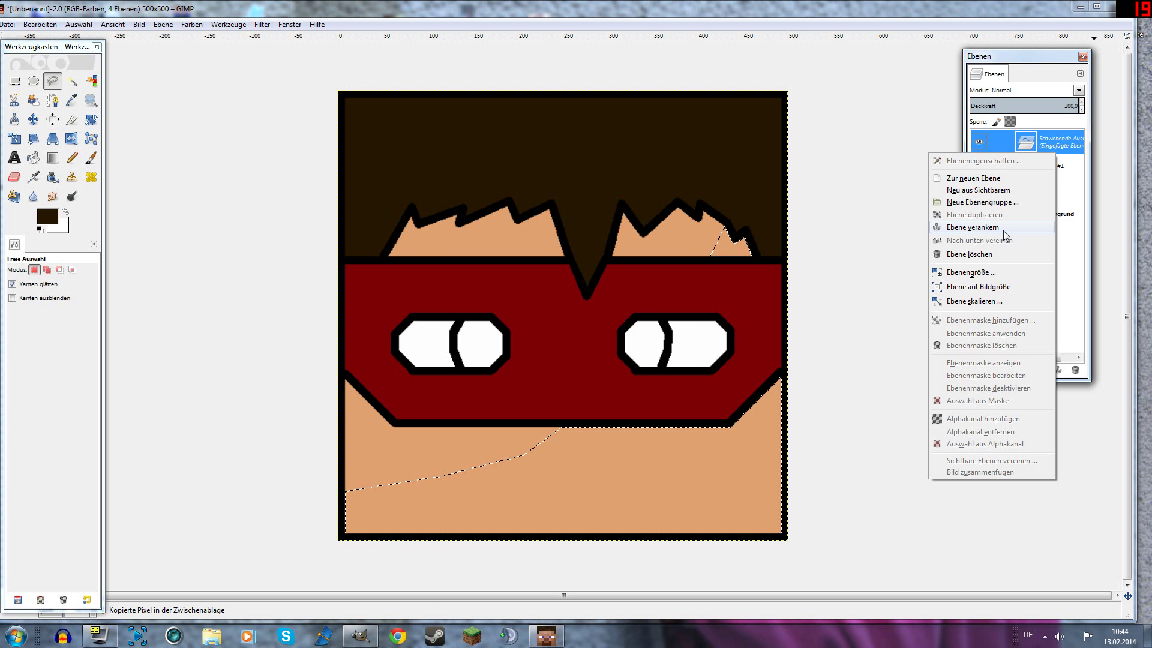
{"action": "left_click", "coordinate": [1002, 229]}
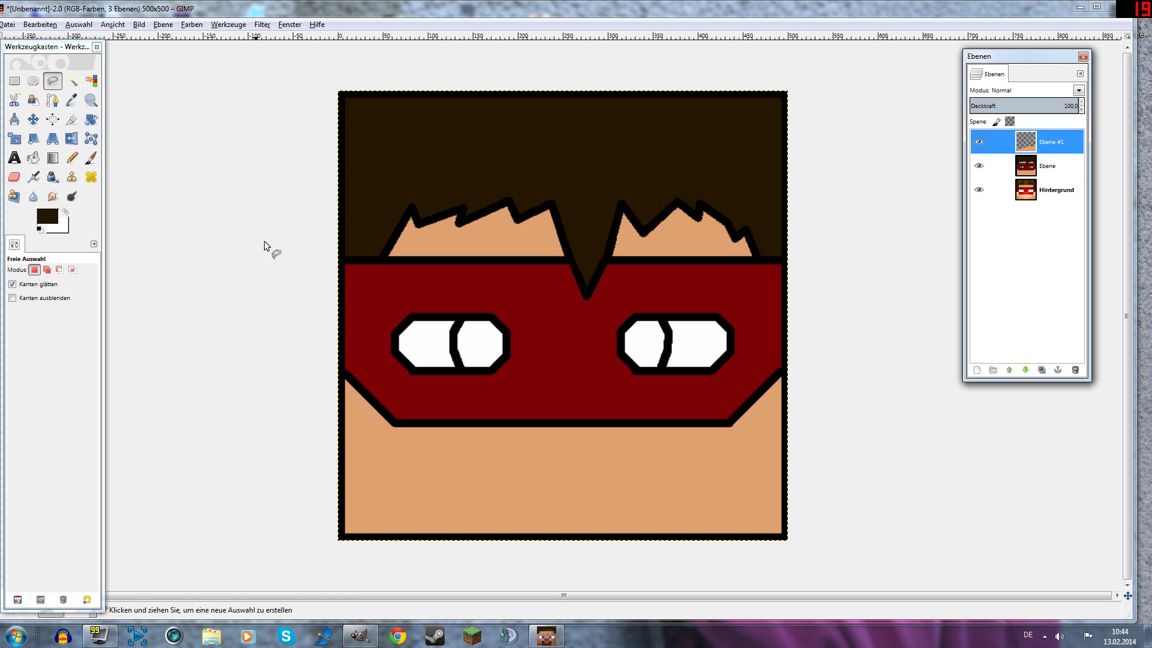
Sample the tan skin colour from the face as the foreground colour.
{"action": "key", "text": "o"}
{"action": "key", "text": "d"}
{"action": "left_click", "coordinate": [614, 455]}
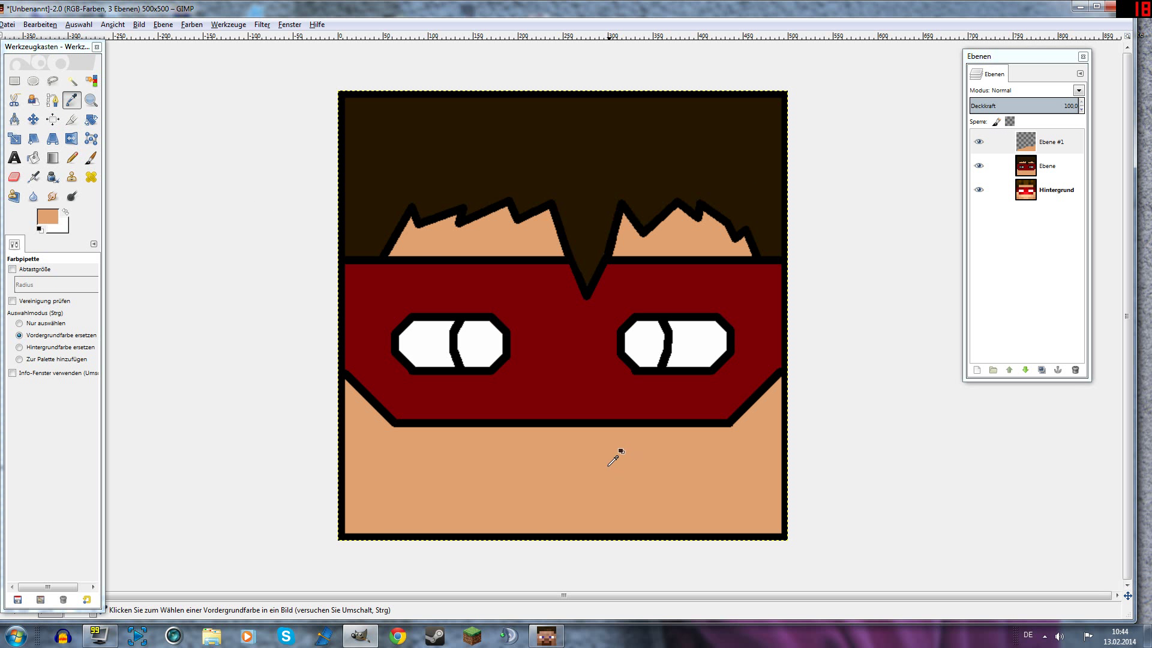
{"action": "left_click", "coordinate": [47, 216]}
{"action": "left_click_drag", "start_coordinate": [1110, 117], "coordinate": [144, 206]}
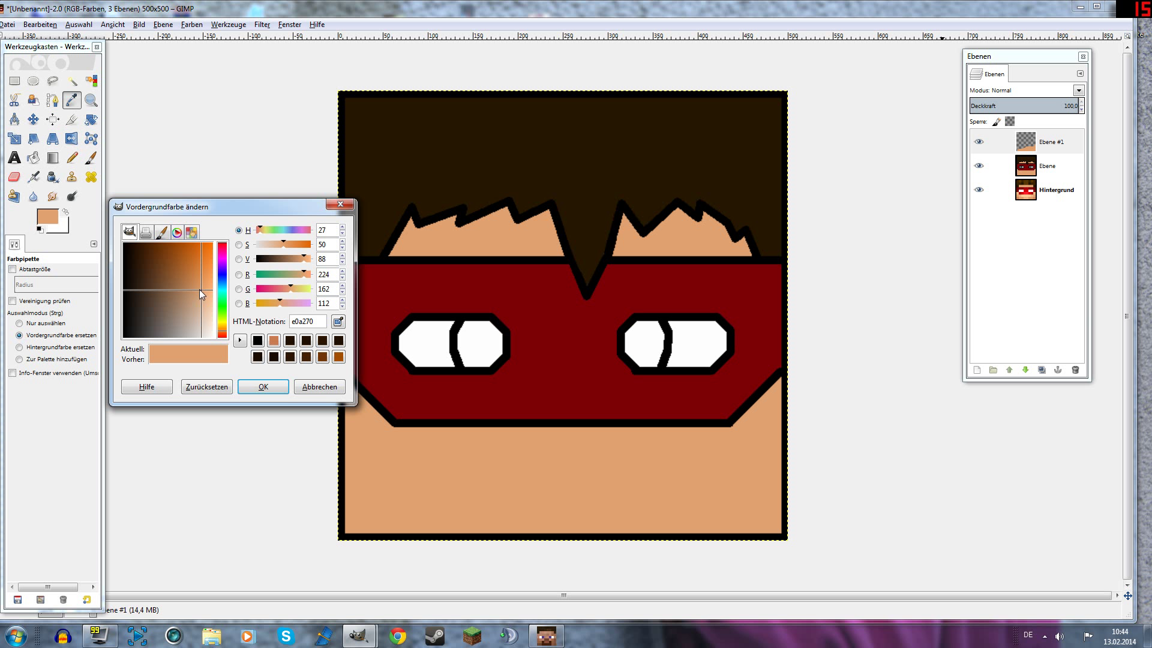
{"action": "left_click", "coordinate": [263, 387]}
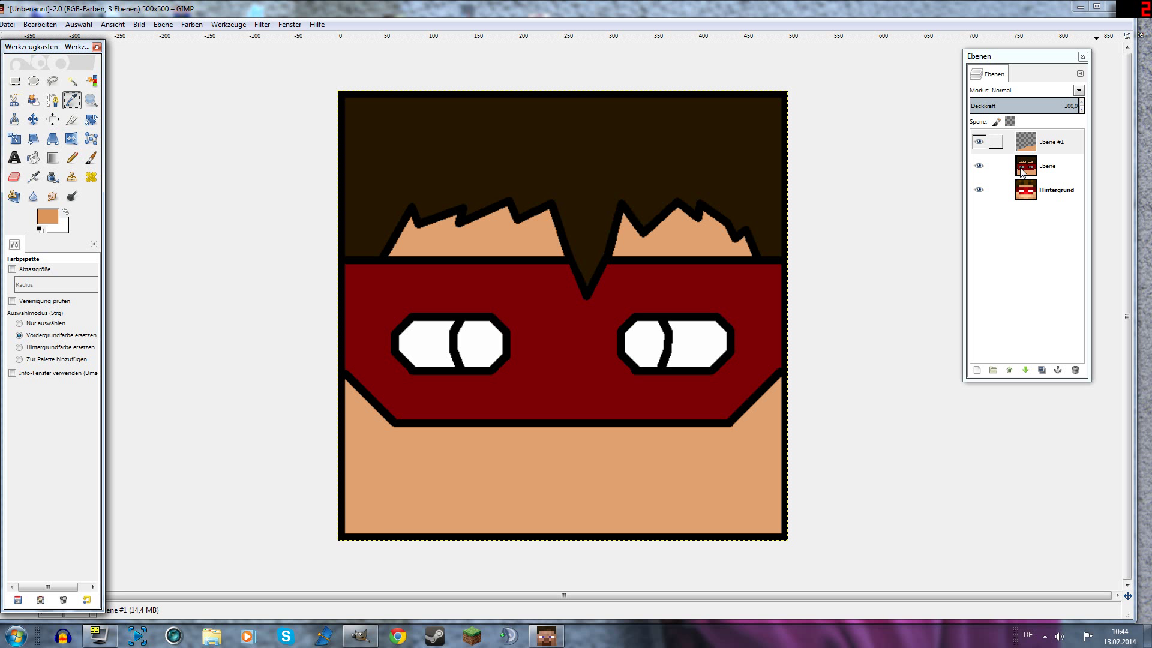
Fill the lower skin darker orange and smudge its edge on Ebene #1 at size 101.74.
{"action": "key", "text": "shift+b"}
{"action": "left_click", "coordinate": [706, 499]}
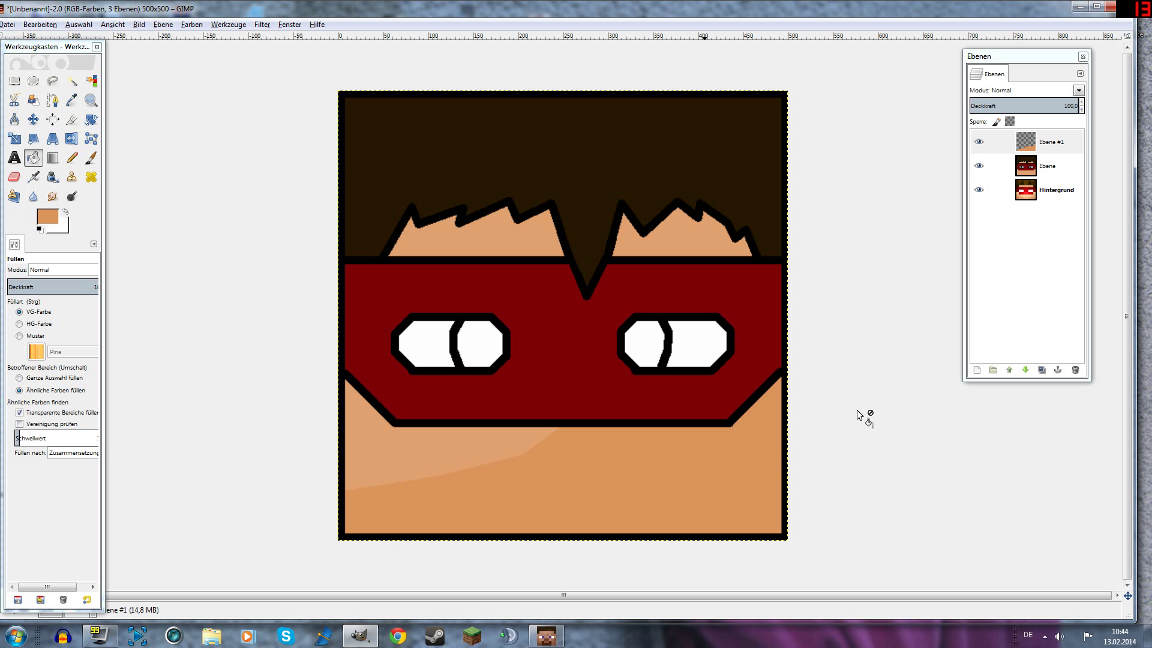
{"action": "left_click", "coordinate": [1046, 142]}
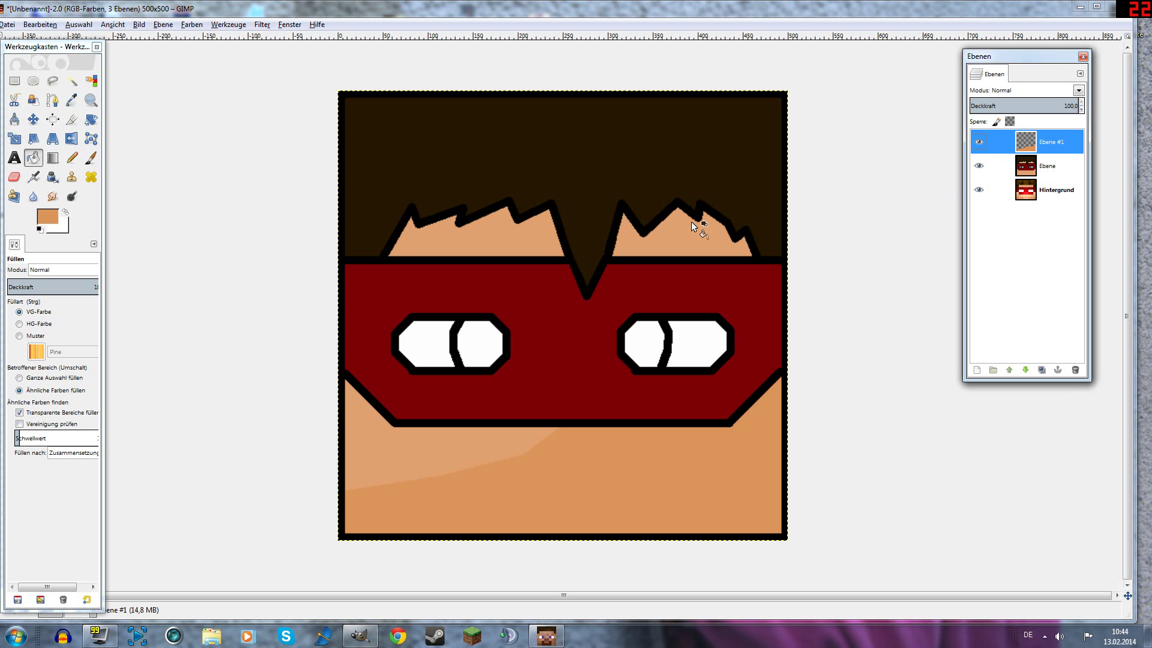
{"action": "left_click", "coordinate": [53, 195]}
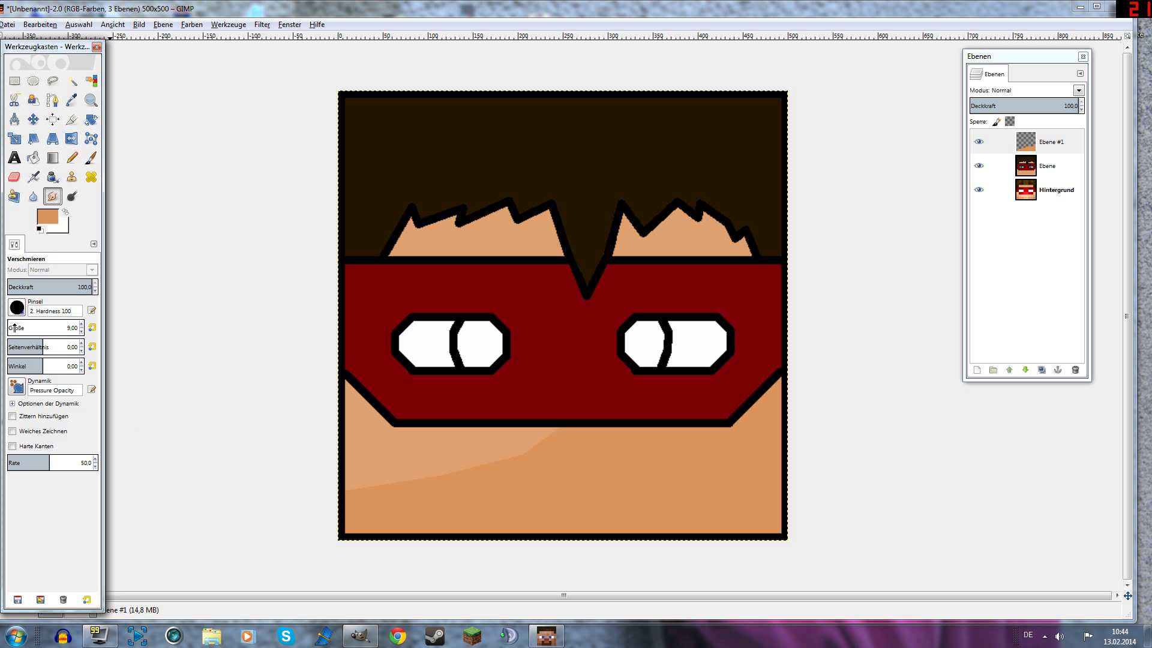
{"action": "left_click", "coordinate": [14, 328]}
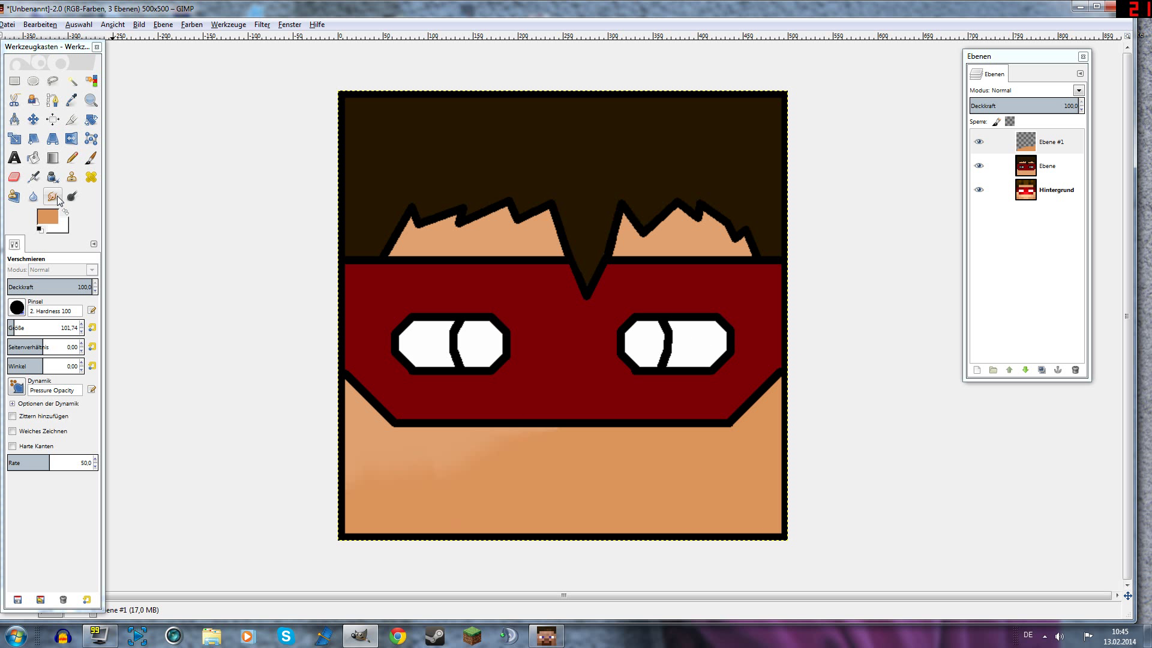
{"action": "left_click", "coordinate": [33, 158]}
{"action": "left_click", "coordinate": [47, 216]}
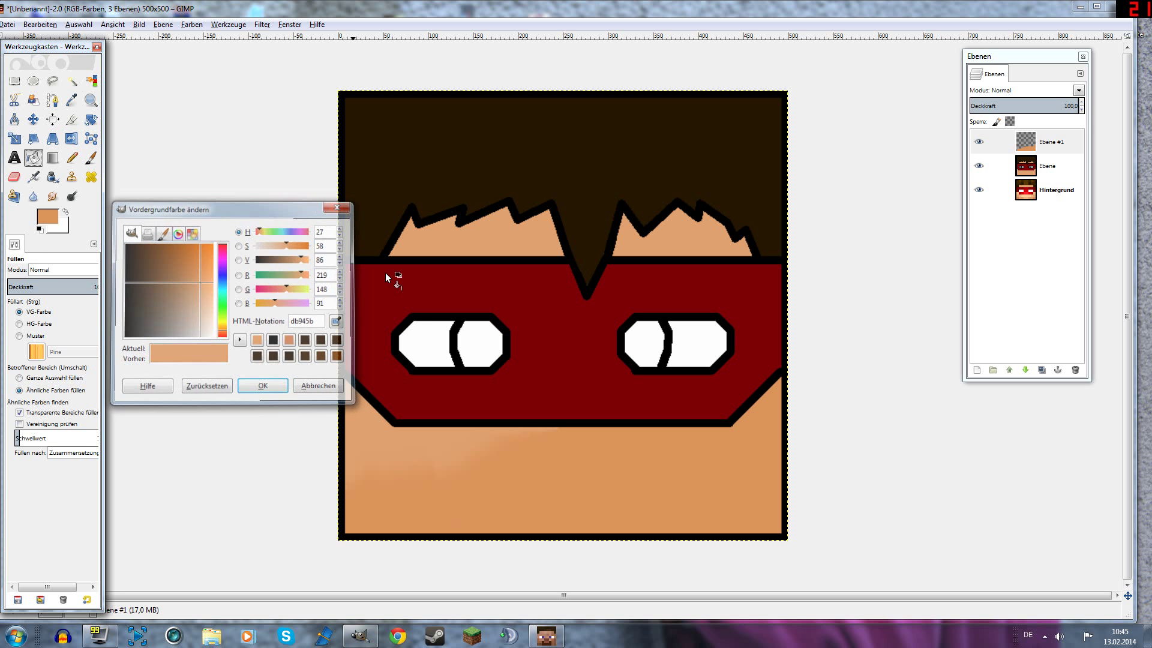
Undo the stray orange fill and fill both eye pupils solid black on the Ebene layer.
{"action": "left_click", "coordinate": [385, 276]}
{"action": "key", "text": "ctrl+z"}
{"action": "left_click", "coordinate": [1047, 166]}
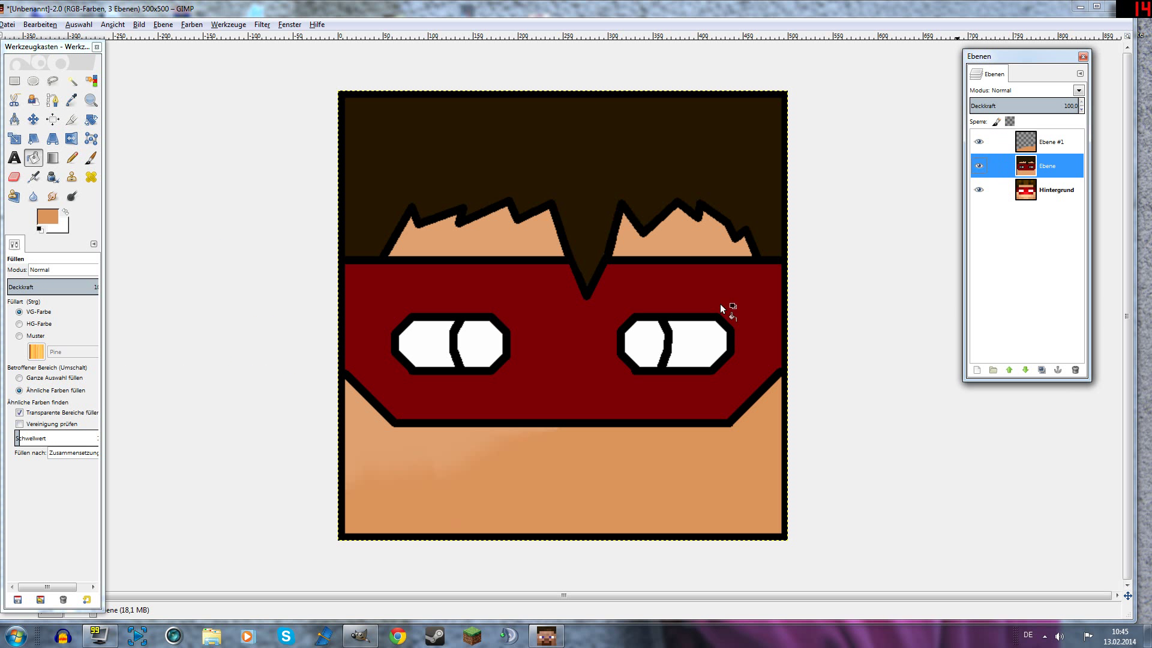
{"action": "left_click", "coordinate": [644, 343]}
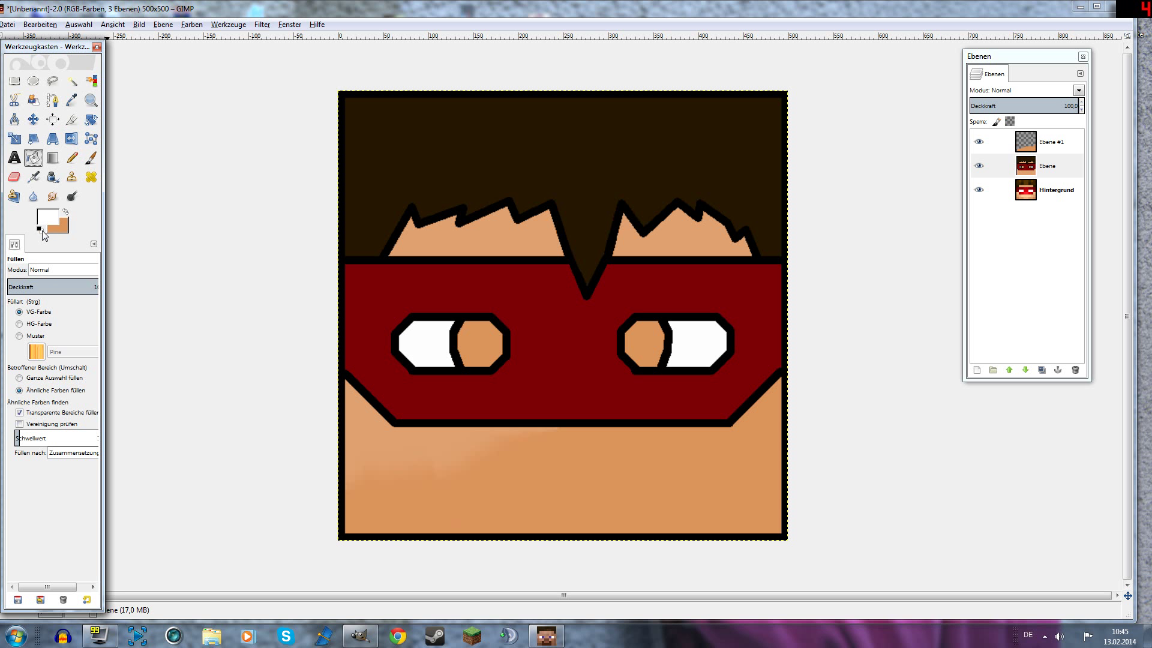
{"action": "left_click", "coordinate": [39, 228]}
{"action": "left_click", "coordinate": [66, 211]}
{"action": "left_click", "coordinate": [479, 343], "text": "ctrl"}
{"action": "left_click", "coordinate": [639, 343], "text": "ctrl"}
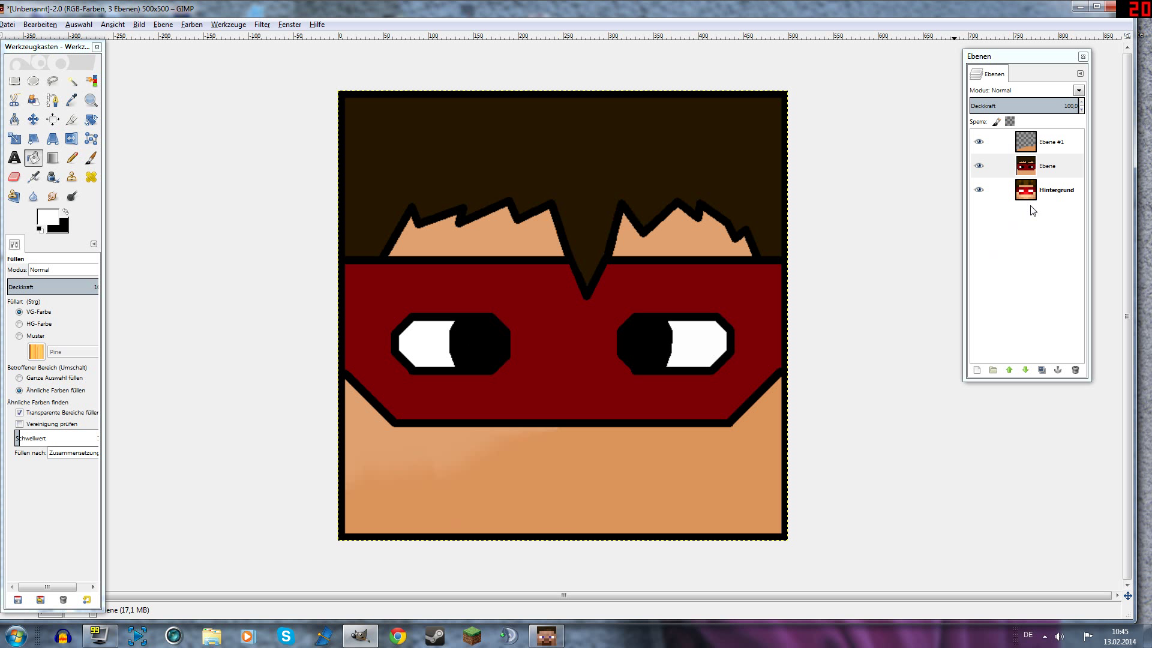
Delete the Hintergrund layer and merge Ebene #1 down into Ebene.
{"action": "left_click", "coordinate": [1047, 189]}
{"action": "left_click", "coordinate": [1074, 369]}
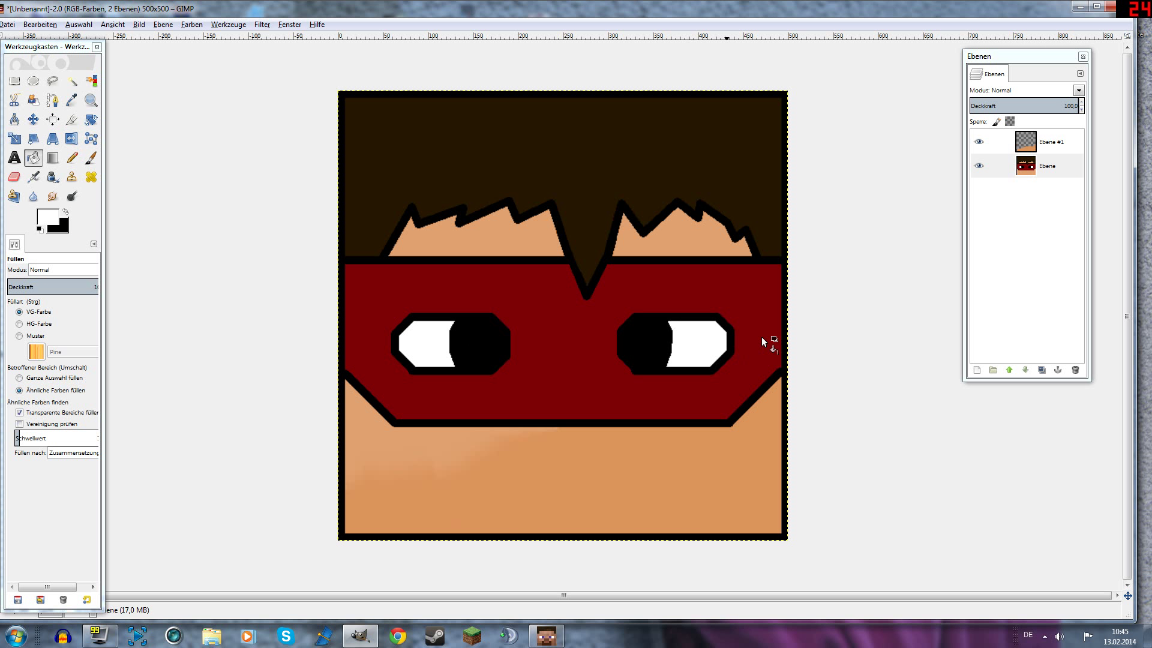
{"action": "right_click", "coordinate": [1034, 144]}
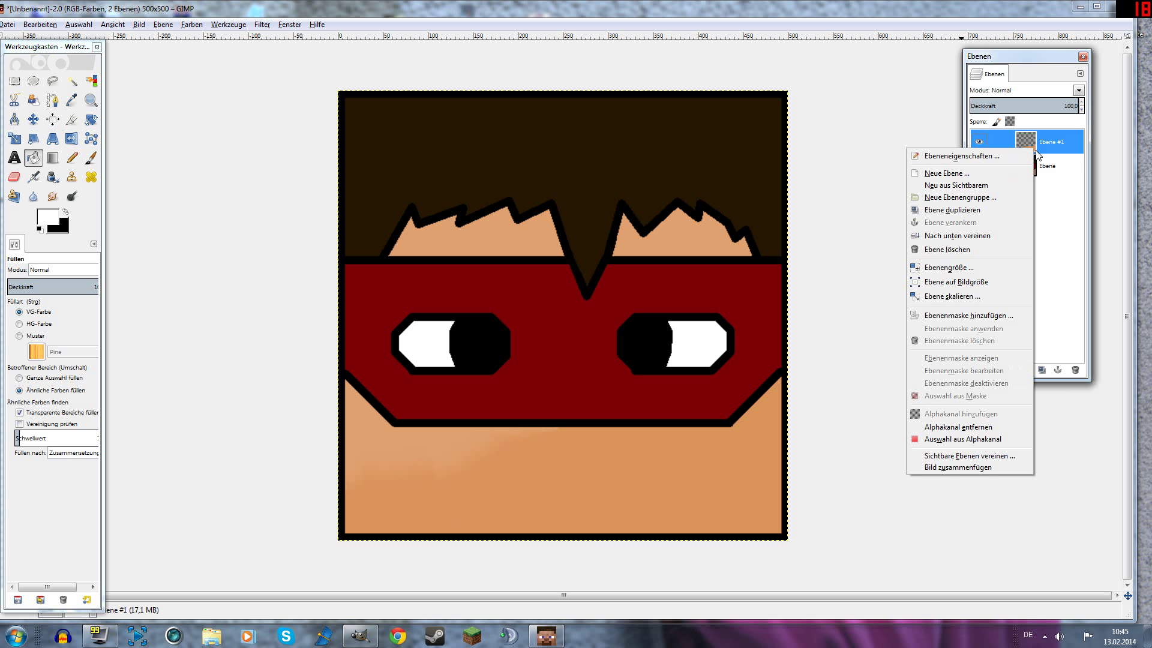
{"action": "left_click", "coordinate": [996, 249]}
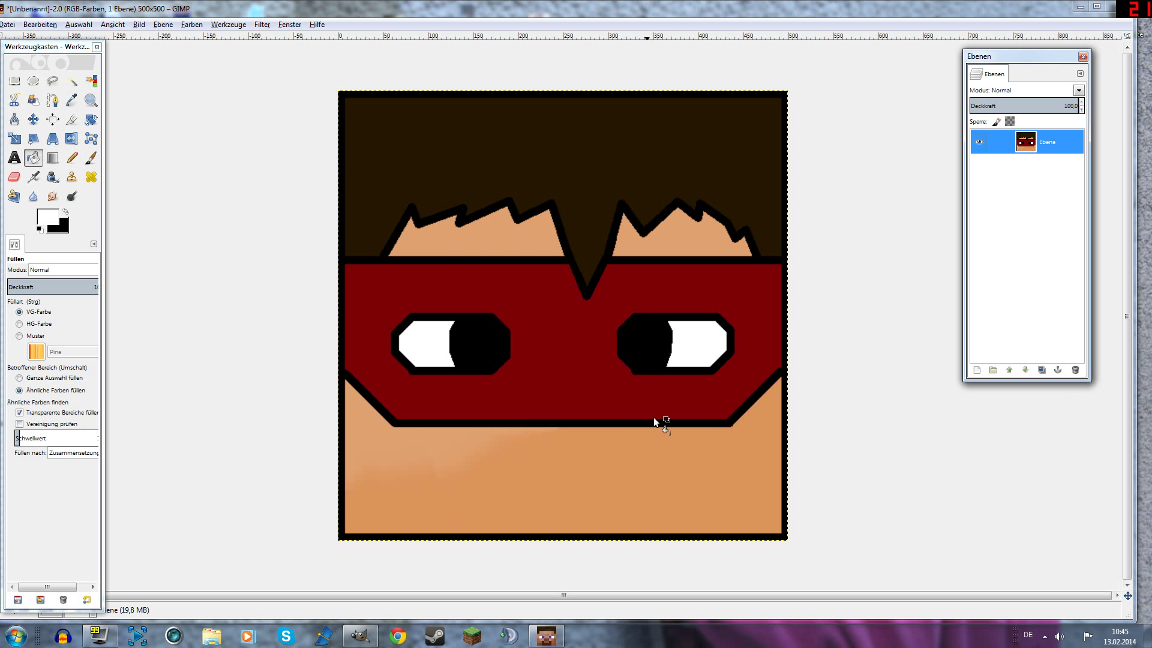
Draw the black four-sided mouth outline with a size-3 pencil.
{"action": "scroll", "coordinate": [649, 403], "scroll_direction": "down", "scroll_amount": 1}
{"action": "scroll", "coordinate": [652, 397], "scroll_direction": "down", "scroll_amount": 4}
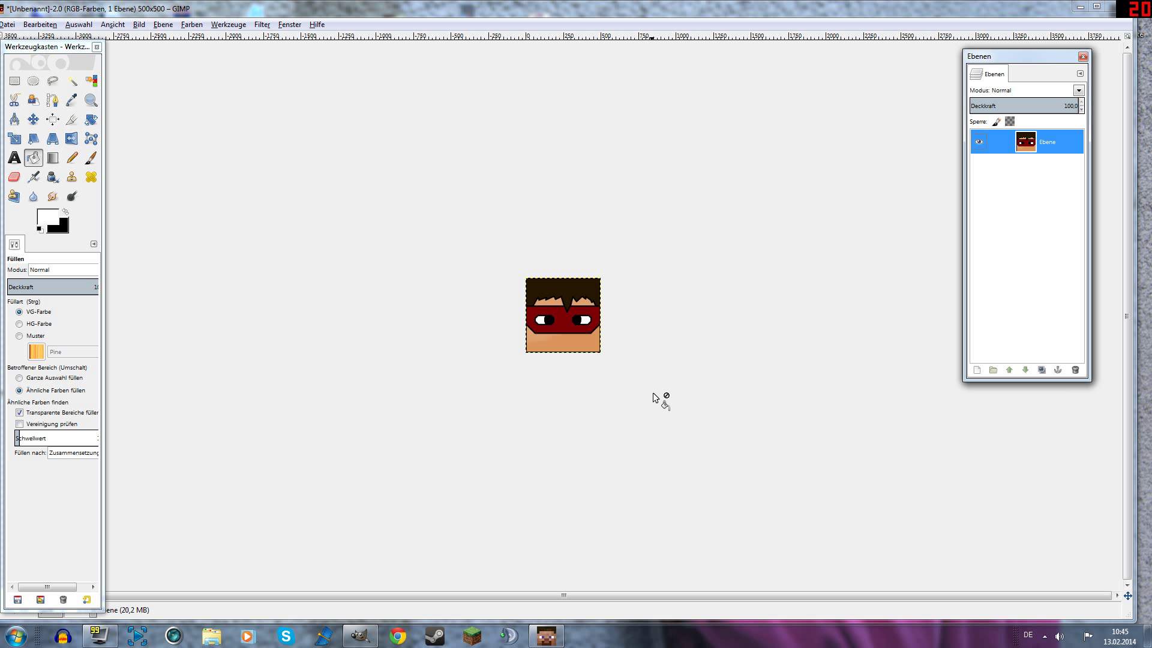
{"action": "scroll", "coordinate": [653, 396], "scroll_direction": "up", "scroll_amount": 5}
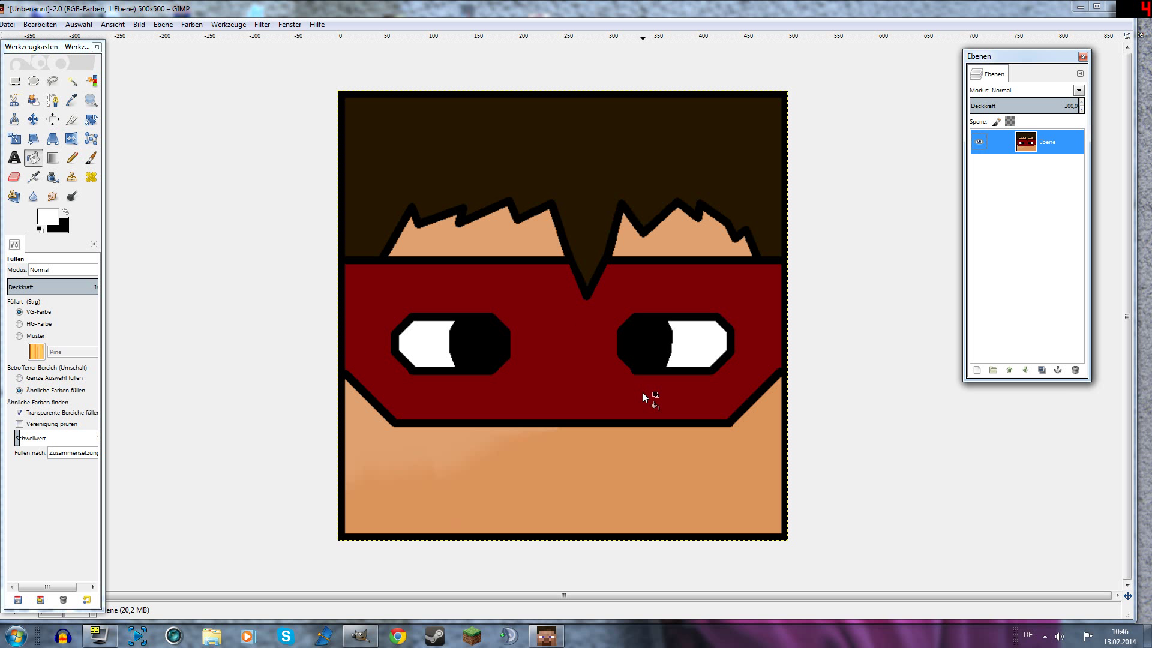
{"action": "left_click", "coordinate": [72, 158]}
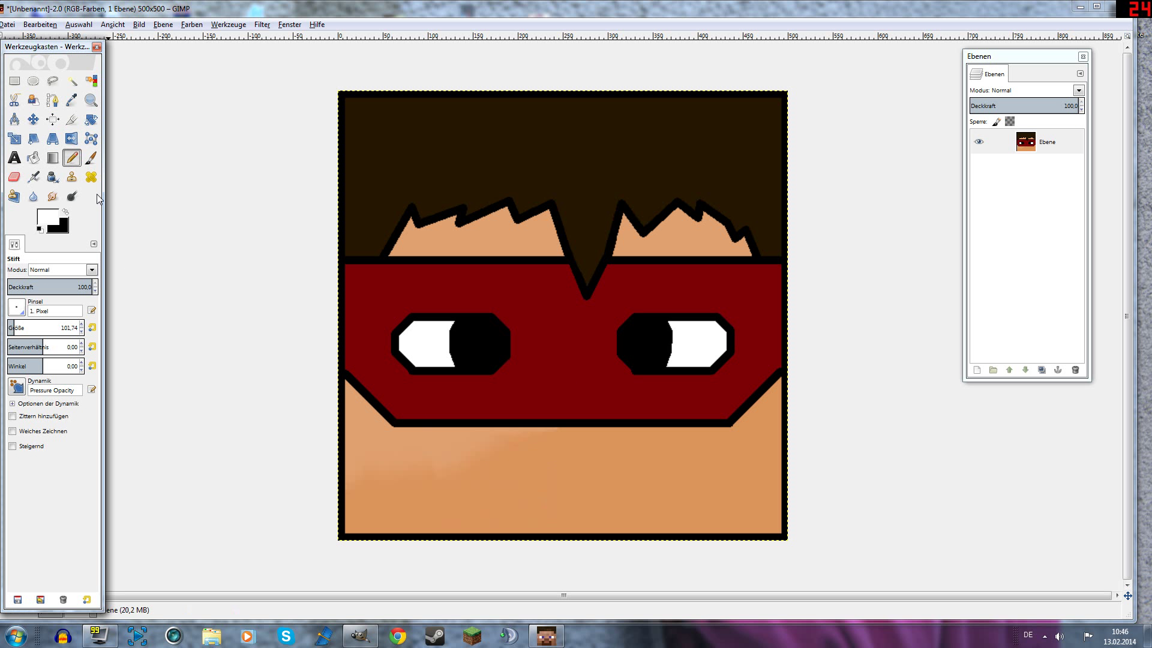
{"action": "double_click", "coordinate": [61, 329]}
{"action": "type", "text": "332.10"}
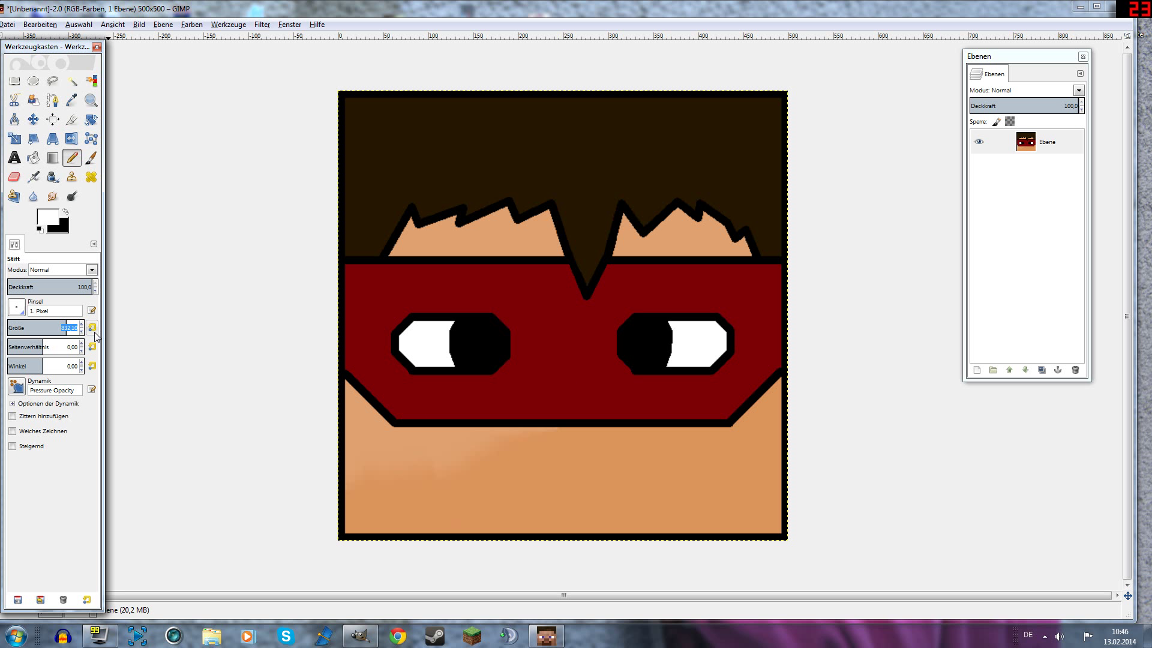
{"action": "key", "text": "Return"}
{"action": "key", "text": "x"}
{"action": "left_click", "coordinate": [478, 468]}
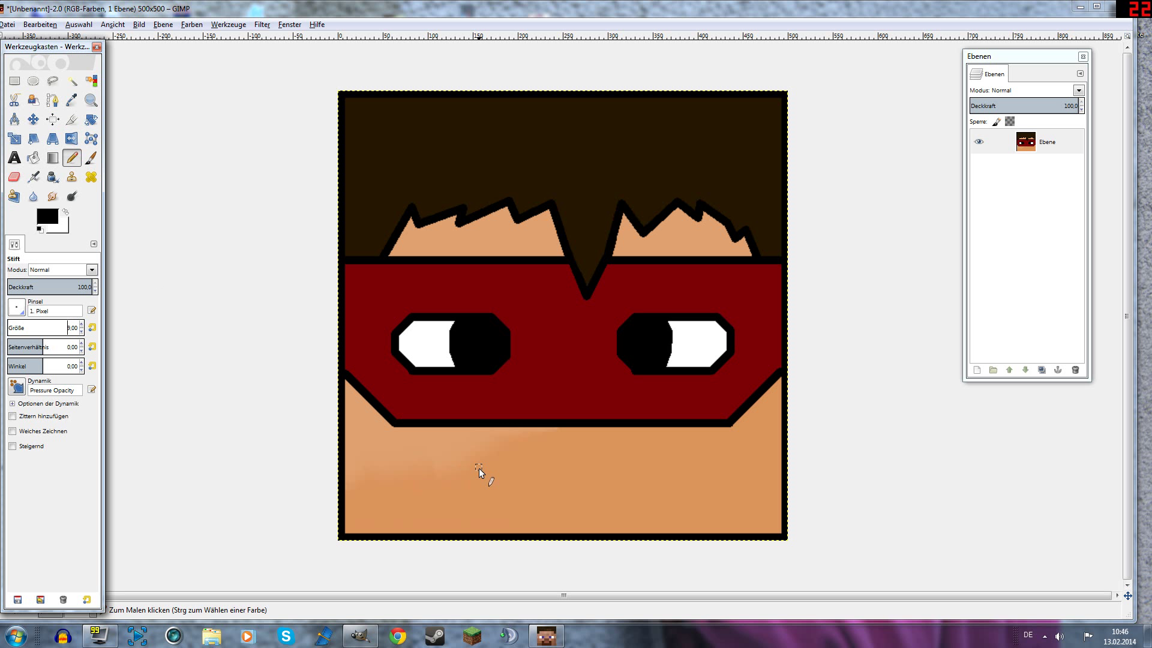
{"action": "left_click", "coordinate": [479, 498], "text": "shift"}
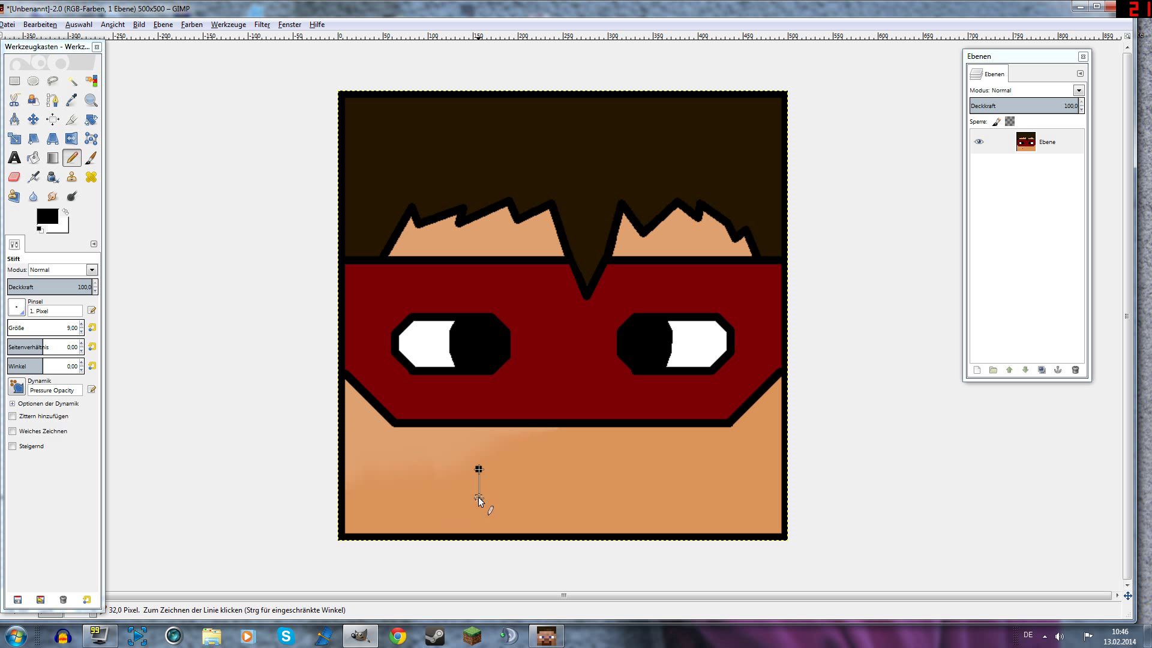
{"action": "left_click", "coordinate": [618, 516], "text": "shift"}
{"action": "left_click", "coordinate": [620, 451], "text": "shift"}
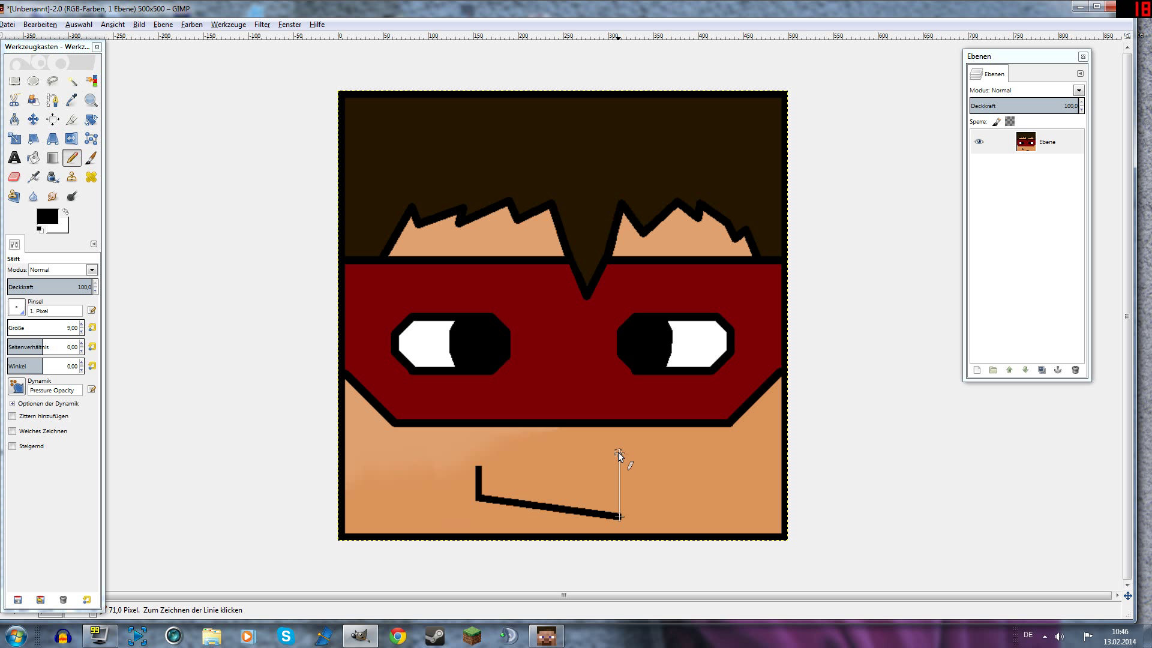
{"action": "left_click", "coordinate": [479, 466], "text": "shift"}
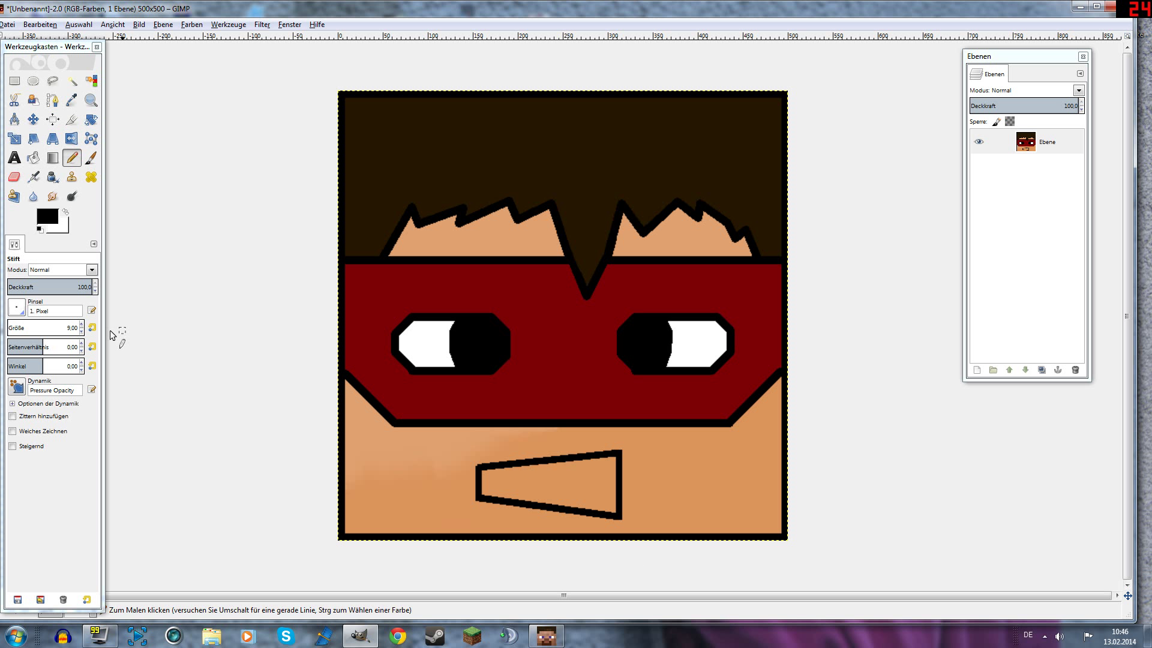
Fill the mouth interior white.
{"action": "left_click", "coordinate": [65, 213]}
{"action": "left_click", "coordinate": [33, 157]}
{"action": "left_click", "coordinate": [549, 482]}
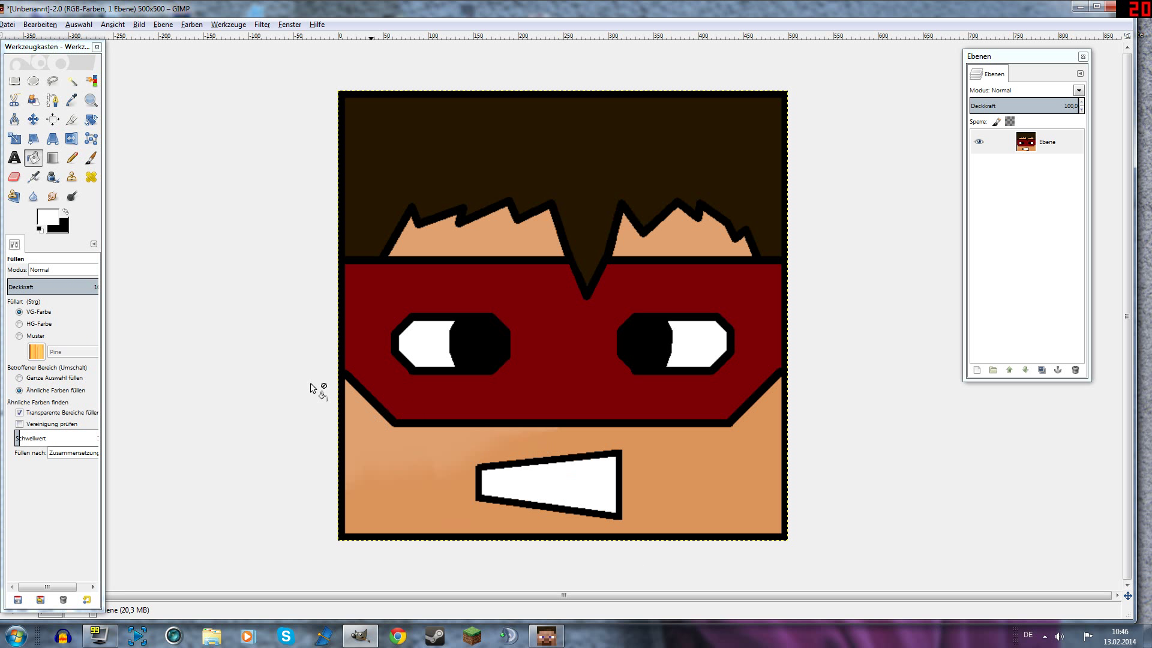
Draw a black size-5 pencil line across the mouth to divide the teeth.
{"action": "left_click", "coordinate": [65, 212]}
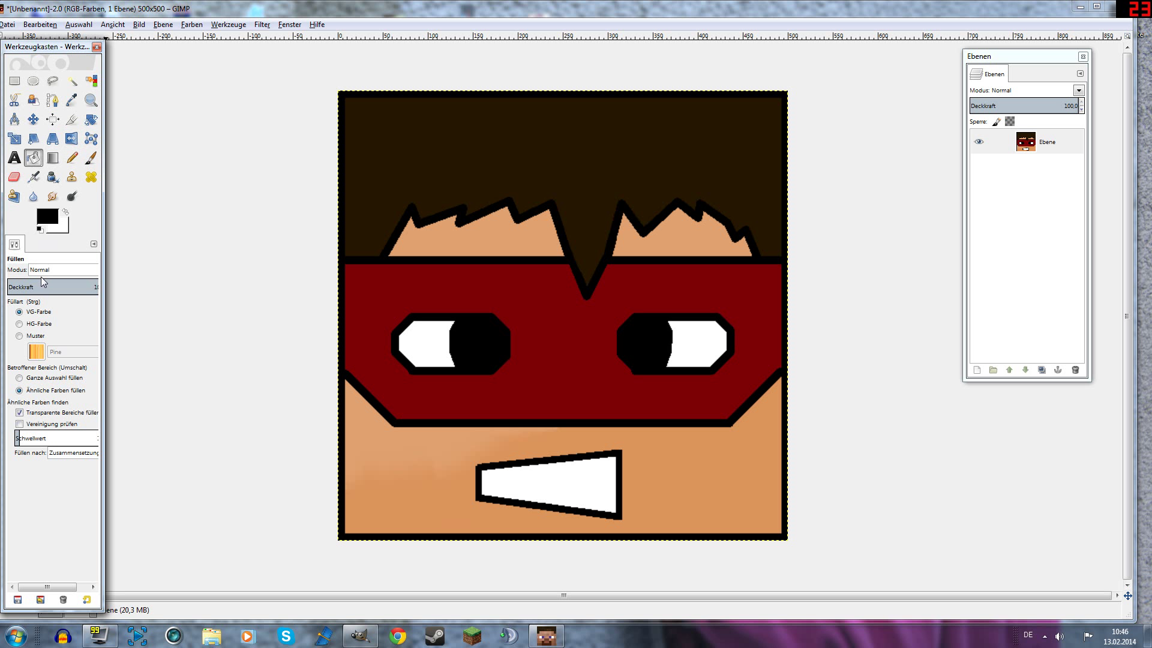
{"action": "left_click", "coordinate": [72, 157]}
{"action": "double_click", "coordinate": [69, 328]}
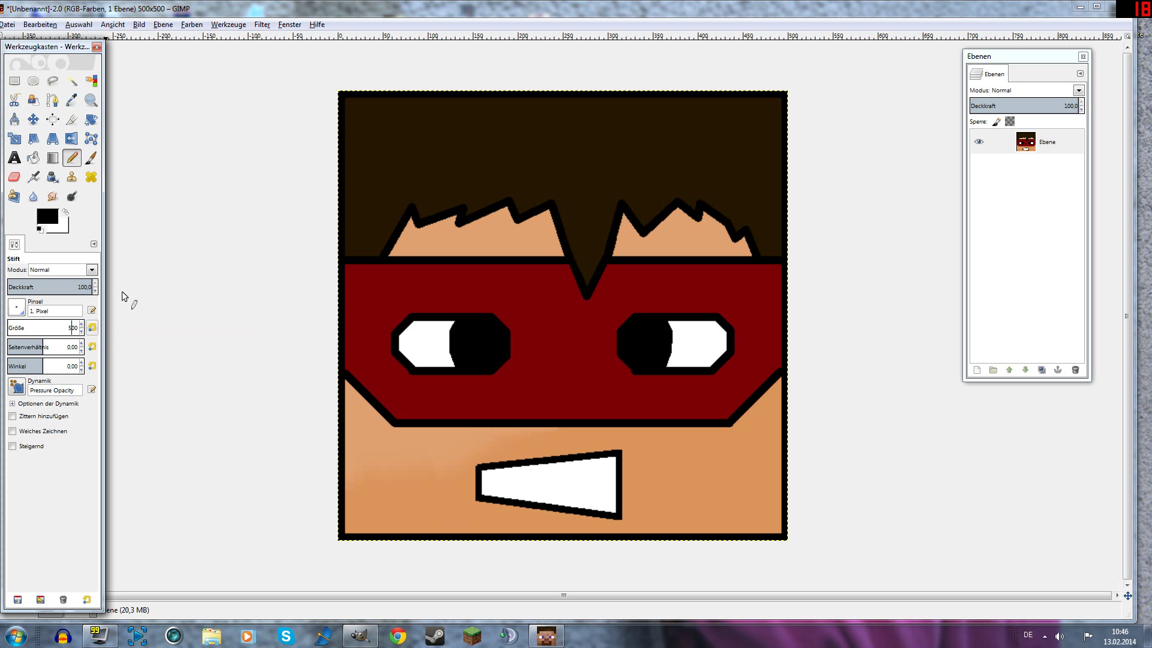
{"action": "type", "text": "5"}
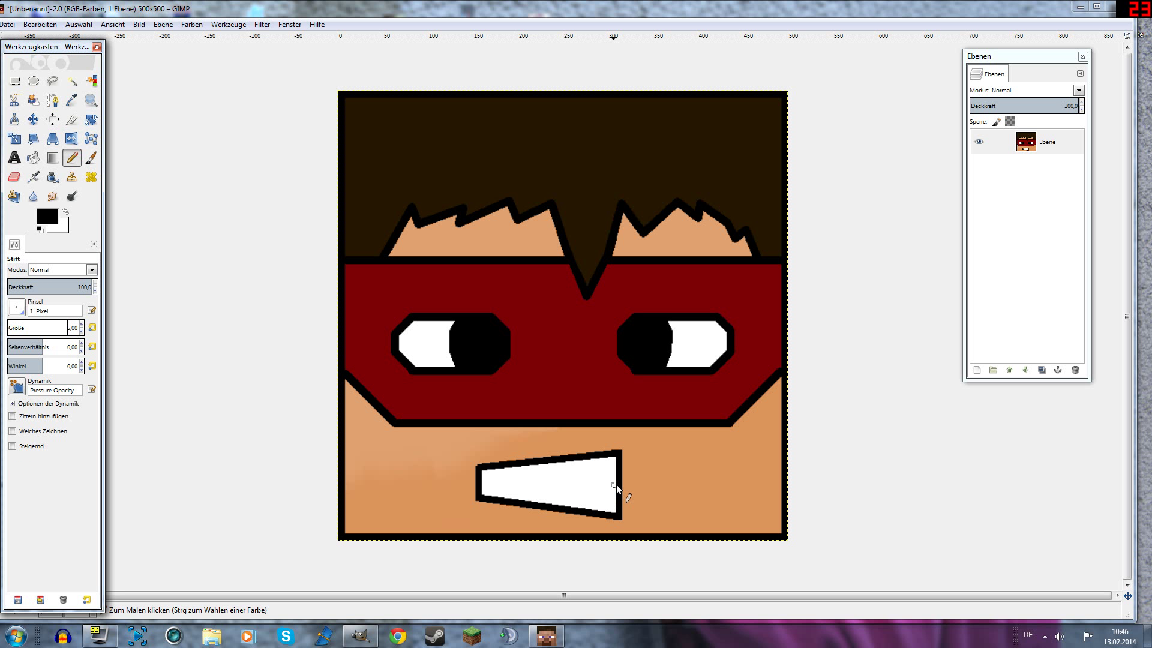
{"action": "left_click_drag", "start_coordinate": [616, 484], "coordinate": [564, 485]}
{"action": "key", "text": "minus"}
{"action": "key", "text": "minus"}
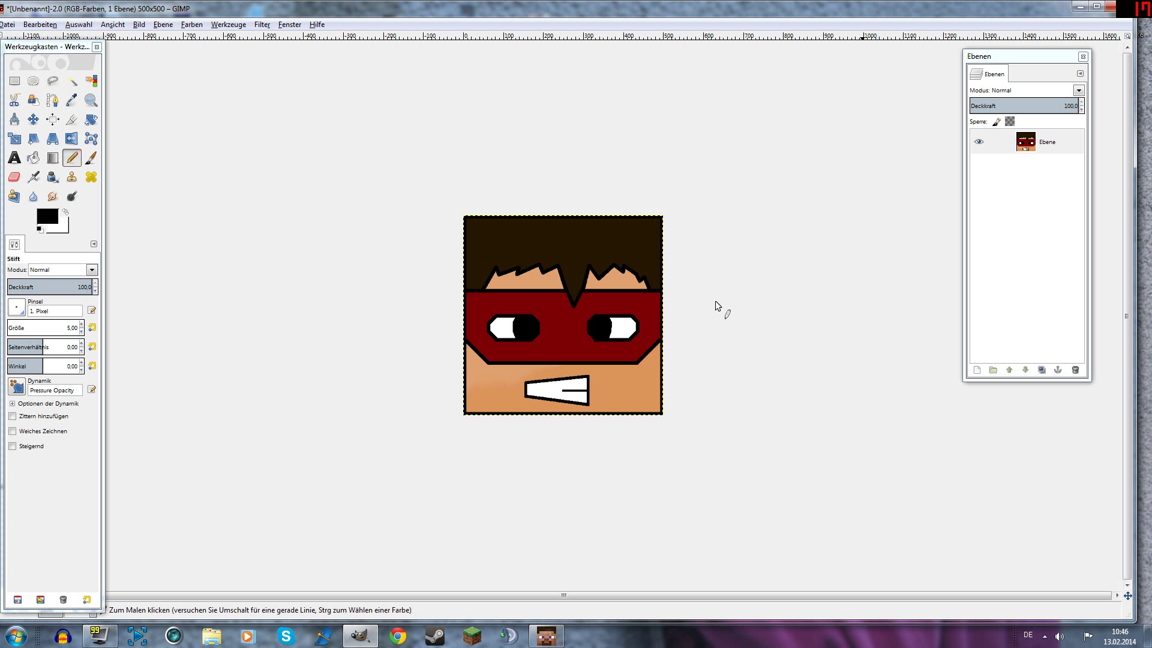